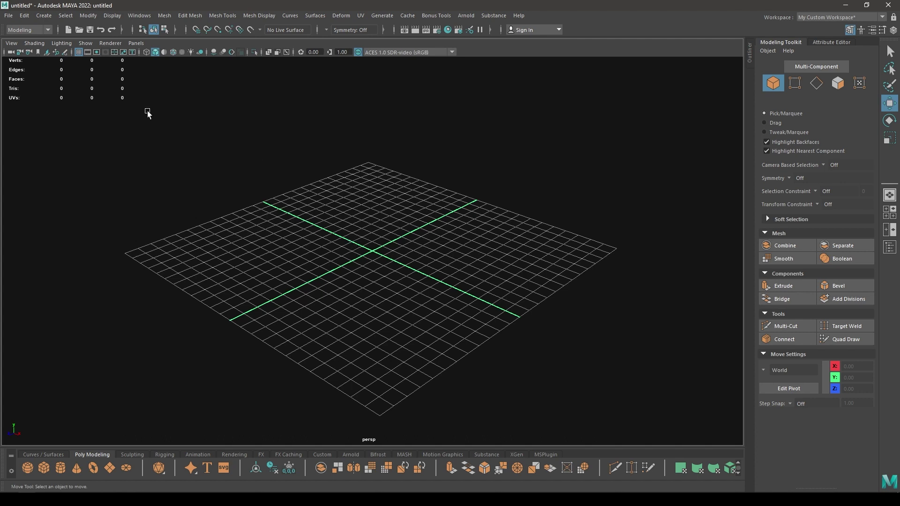
Create a project named Blacksmith Hammer in E:/3DWolf/Exclusive Projects, accepting the default folder locations.
left_click(8, 15)
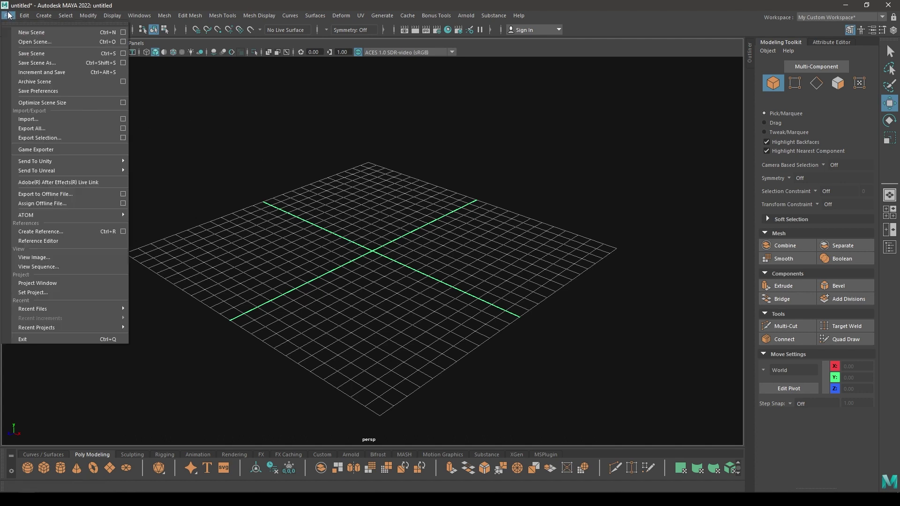
left_click(43, 281)
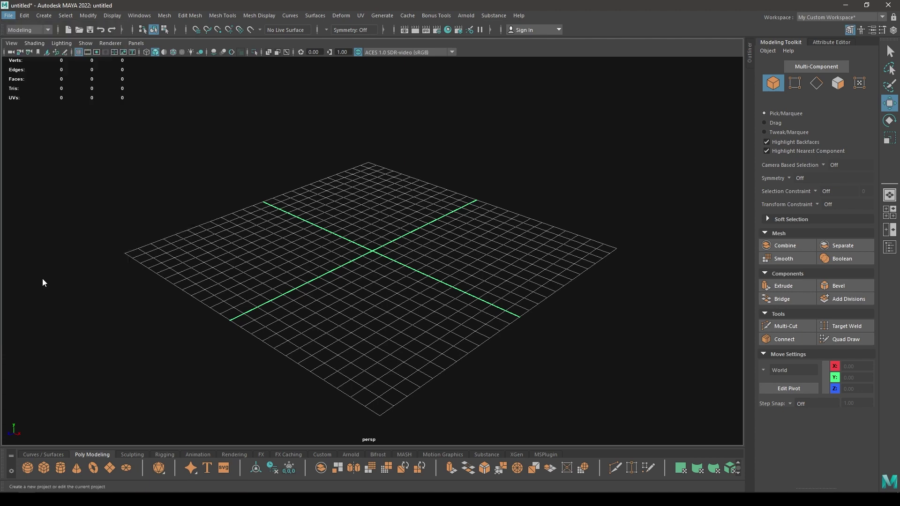
left_click(546, 197)
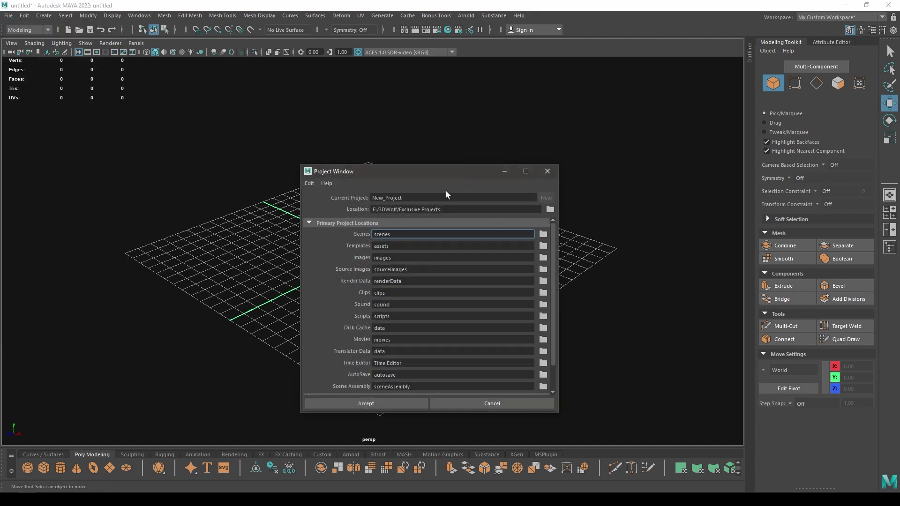
double_click(440, 198)
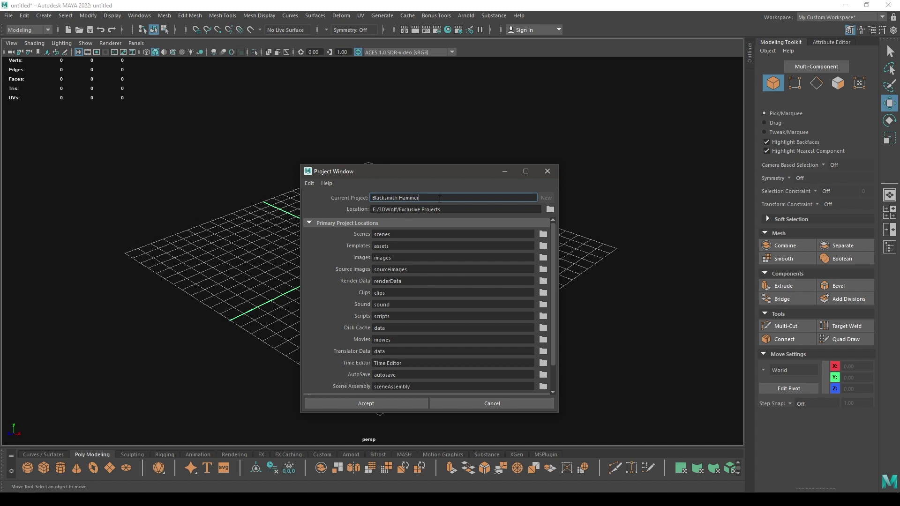
key("Return")
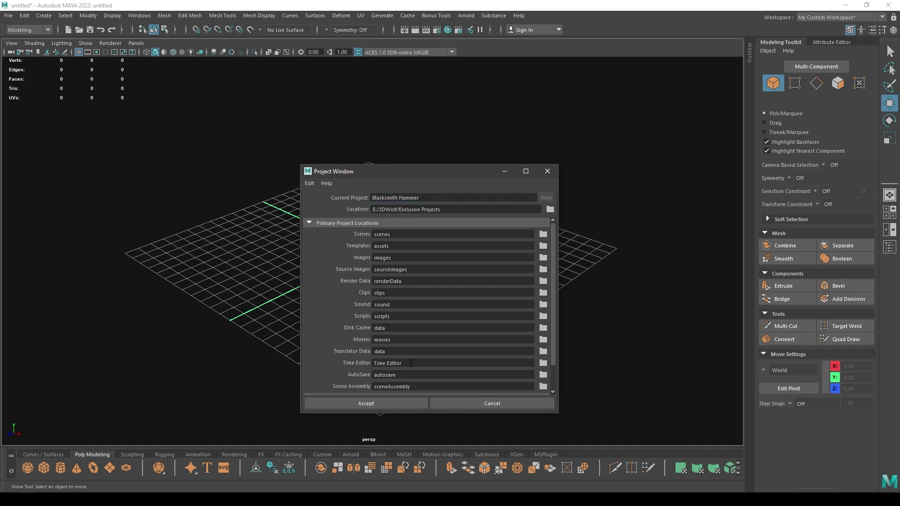
left_click(370, 404)
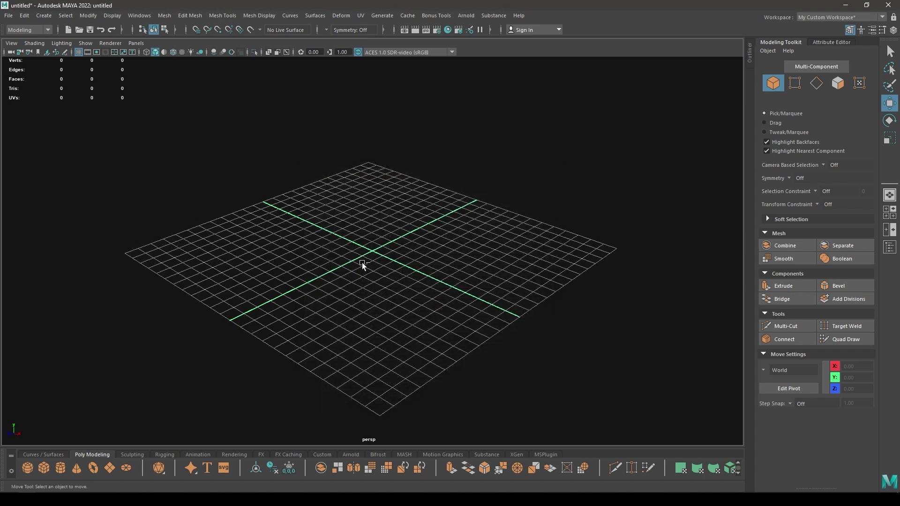
Save the scene as Blacksmith Hammer in Maya ASCII format in the project's scenes folder.
key("ctrl+shift+s")
type("Bla")
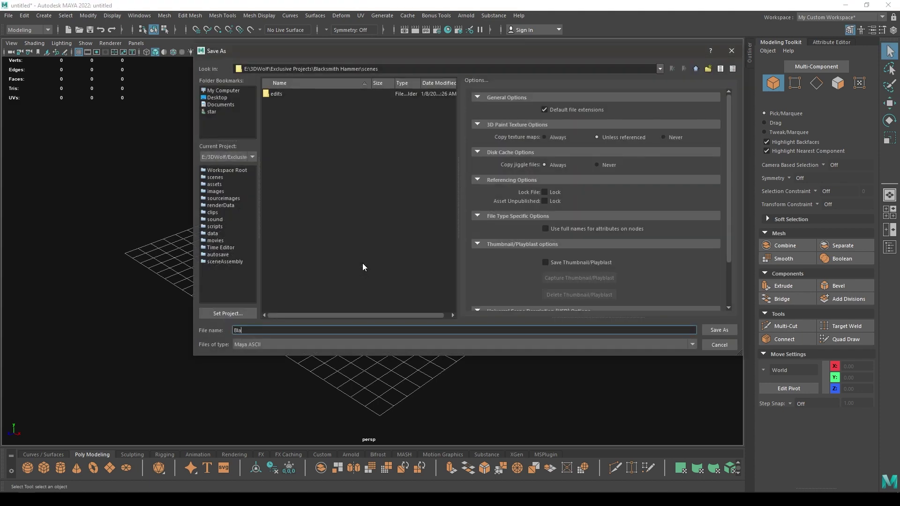
type("cksmith Hammer")
key("Return")
key("w")
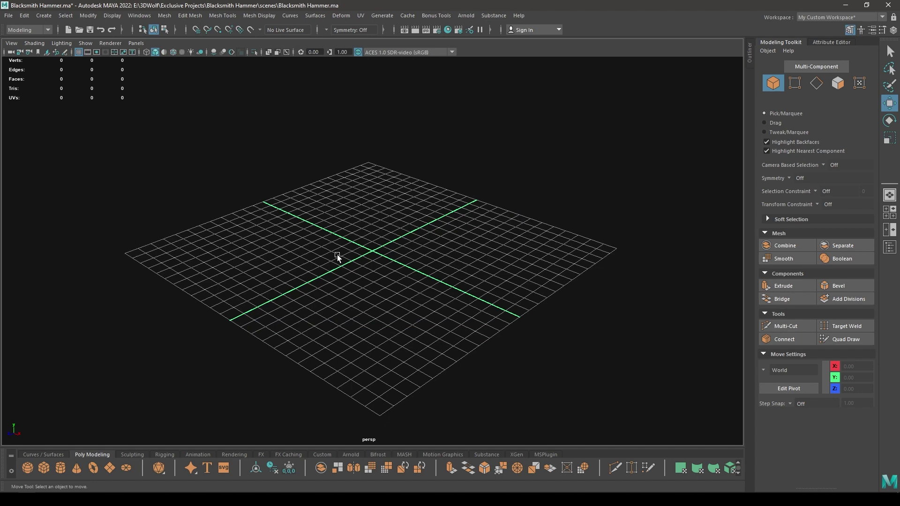
Create a polygon cube at the origin and show its editable creation settings in the viewport.
left_click_drag(370, 249, 393, 204, "alt")
right_click_drag(393, 162, 384, 189, "shift")
left_click_drag(384, 188, 441, 260, "alt")
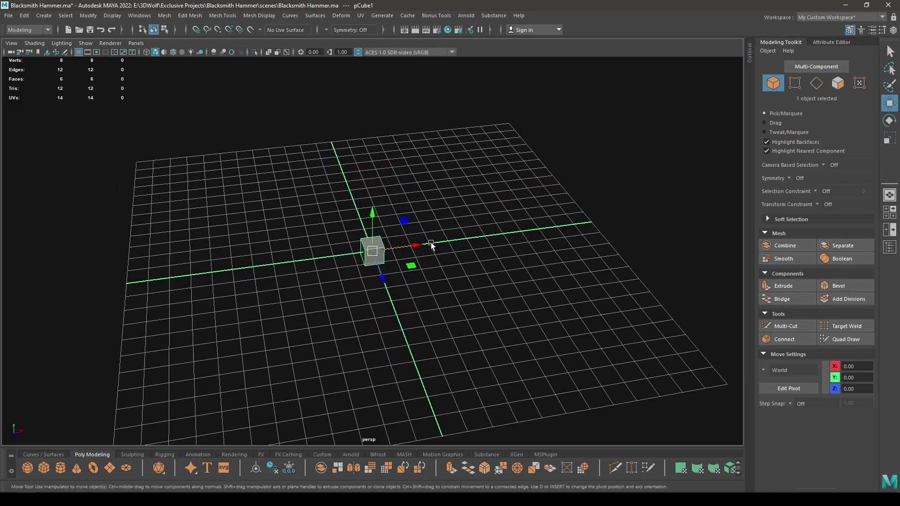
key("t")
left_click_drag(382, 189, 412, 211, "alt")
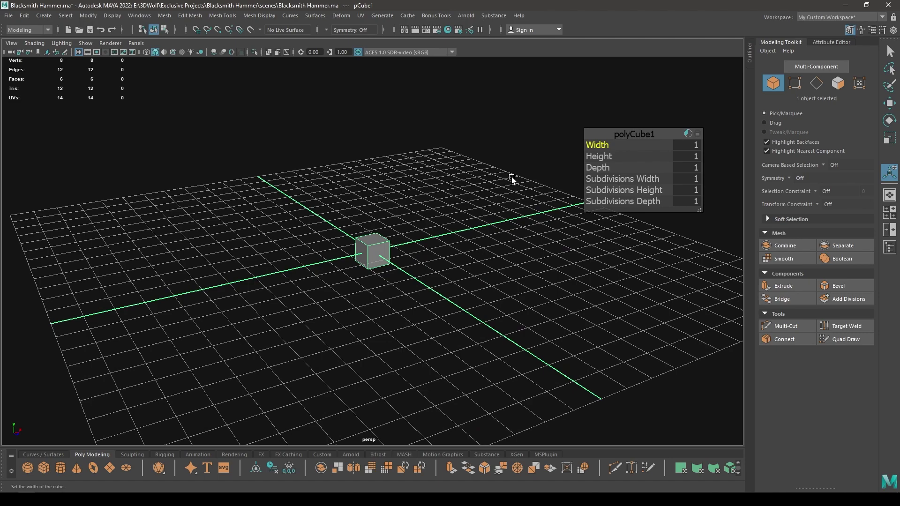
Stretch the cube to a width of about 3.07, a height of 1.35 and a depth of about 1.22.
left_click_drag(513, 179, 568, 173, "alt")
left_click_drag(593, 145, 690, 144)
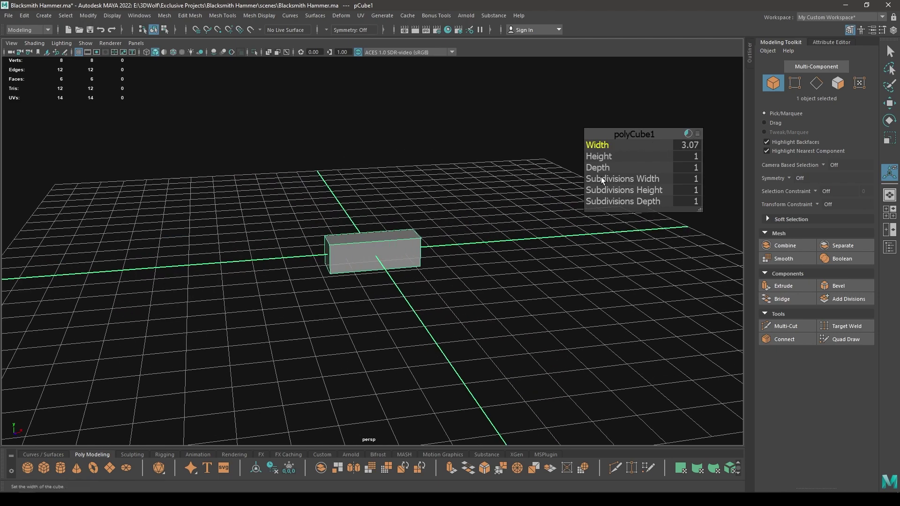
left_click_drag(427, 214, 328, 208, "alt")
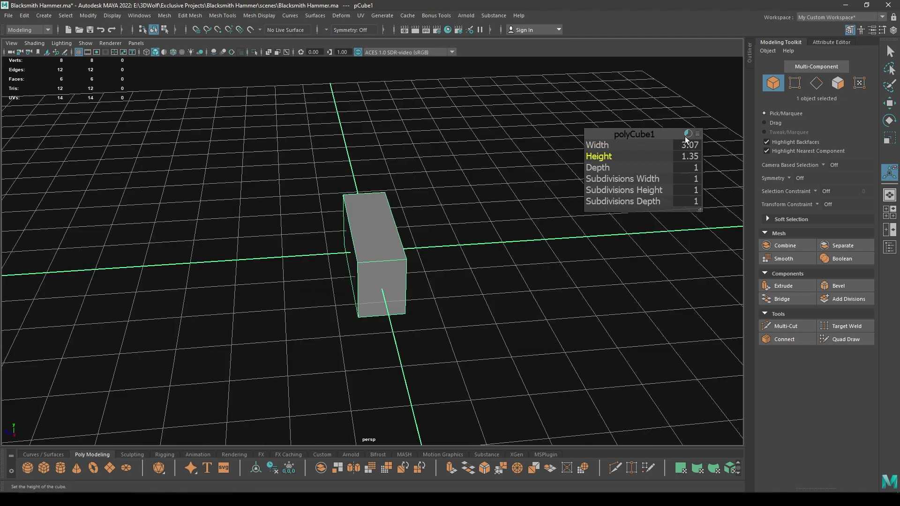
left_click_drag(600, 169, 611, 168)
left_click_drag(342, 233, 381, 225, "alt")
right_click_drag(380, 225, 401, 264, "alt")
middle_click_drag(400, 263, 365, 243, "alt")
left_click_drag(365, 244, 416, 245, "alt")
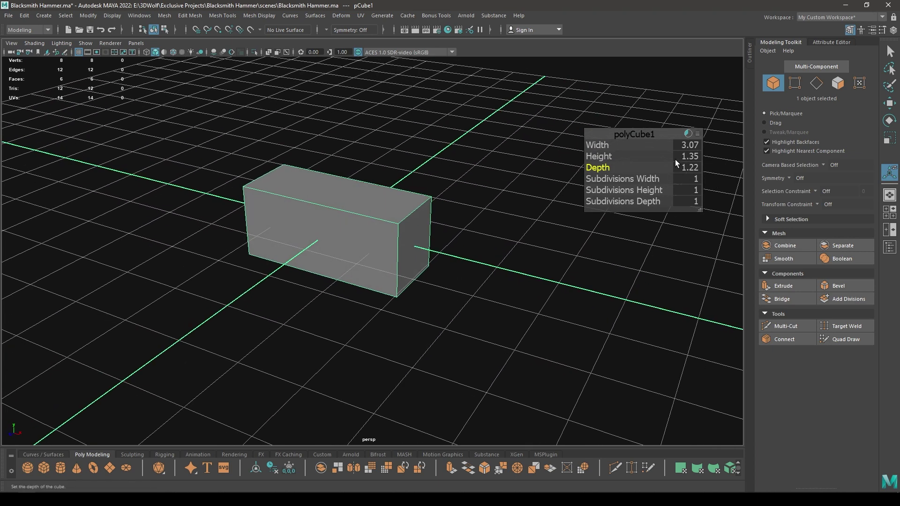
Set the cube's depth to 1.35 and its width to 3.1.
double_click(691, 167)
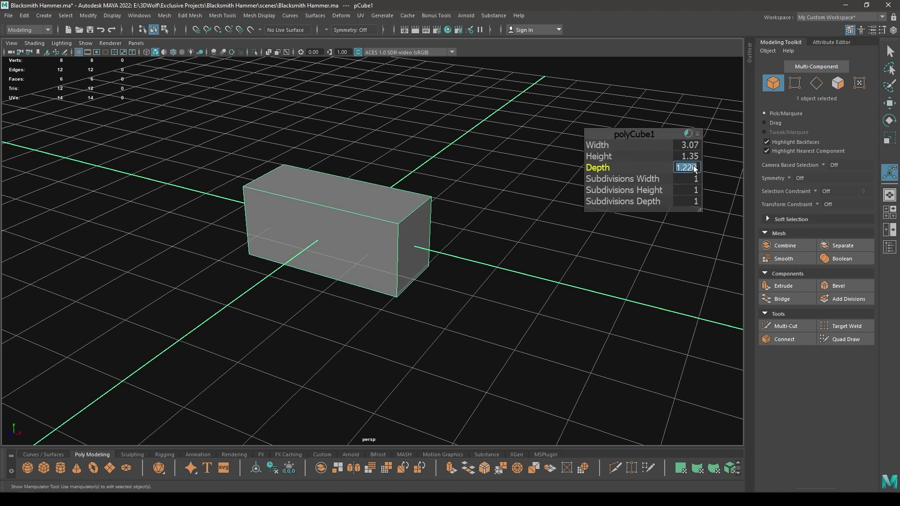
type("1.35")
key("Return")
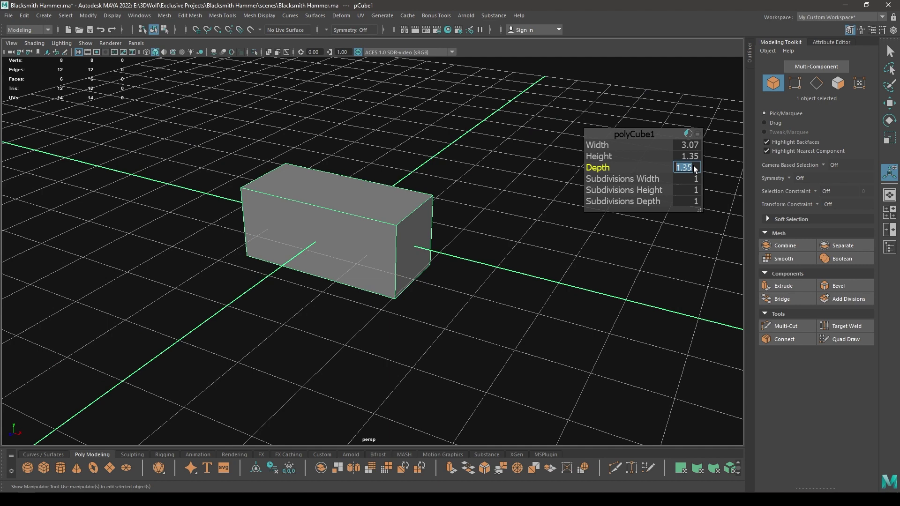
double_click(691, 146)
key("Return")
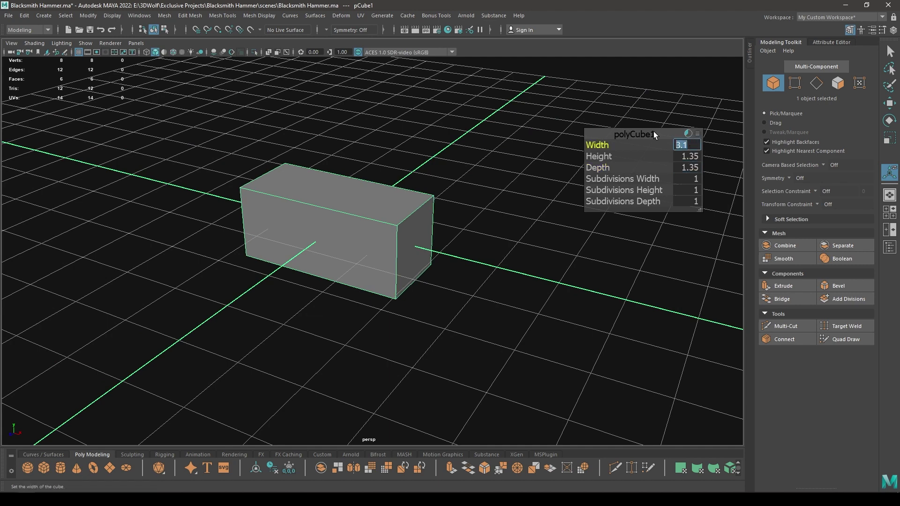
key("w")
Bevel all edges of the block with 2 segments.
left_click_drag(447, 239, 358, 255, "alt")
scroll(358, 256, "up", 3)
middle_click_drag(358, 255, 368, 304, "alt")
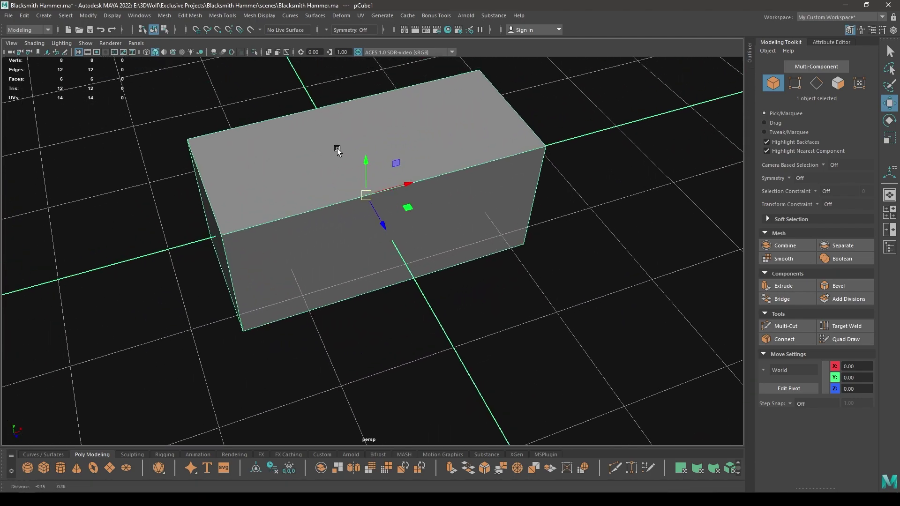
left_click_drag(338, 150, 324, 152, "alt")
left_click(573, 178)
right_click_drag(528, 156, 567, 181)
left_click_drag(599, 189, 535, 133, "alt")
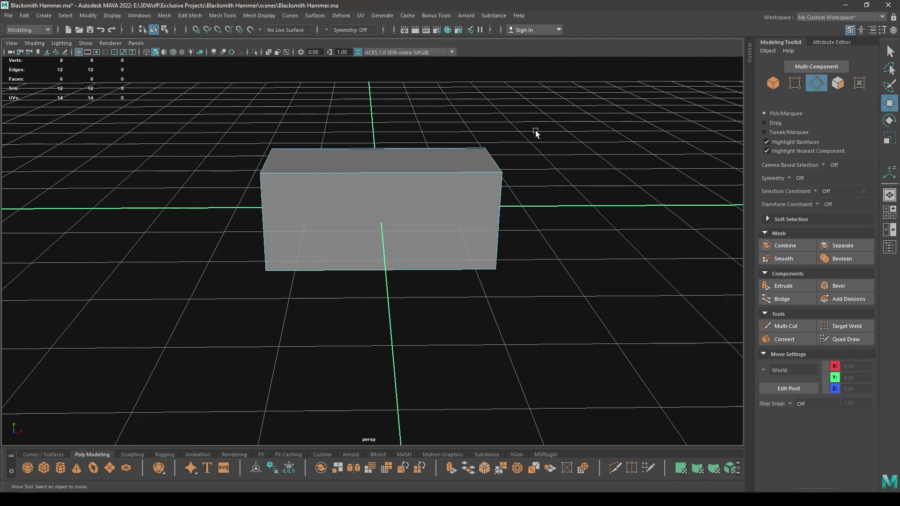
left_click_drag(574, 95, 157, 320)
left_click_drag(267, 204, 371, 304, "alt")
scroll(371, 304, "up", 3)
right_click_drag(306, 200, 343, 200, "shift")
key("ctrl+b")
mouse_move(603, 147)
left_mouse_down()
mouse_move(586, 148)
mouse_move(600, 157)
left_mouse_up()
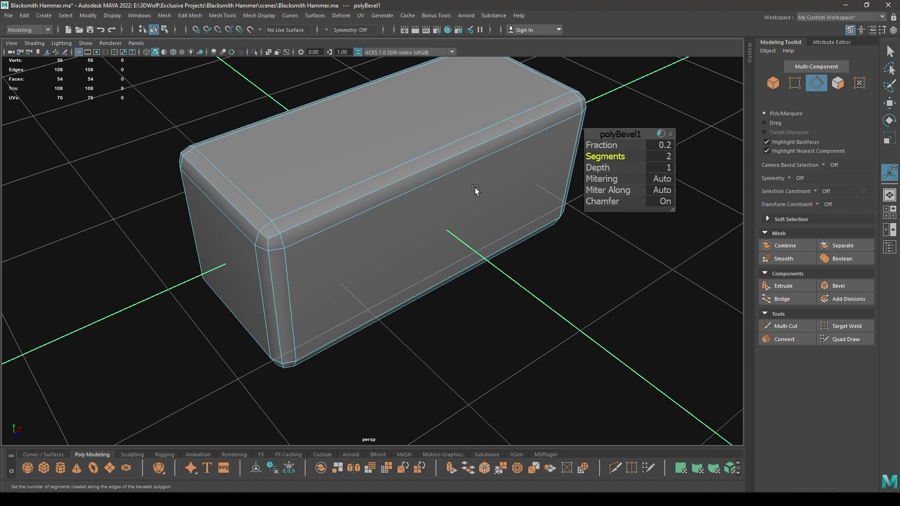
Reduce the bevel's fraction to 0.11 and return the block to object mode.
left_click_drag(477, 190, 481, 171, "alt")
left_click_drag(599, 145, 594, 146)
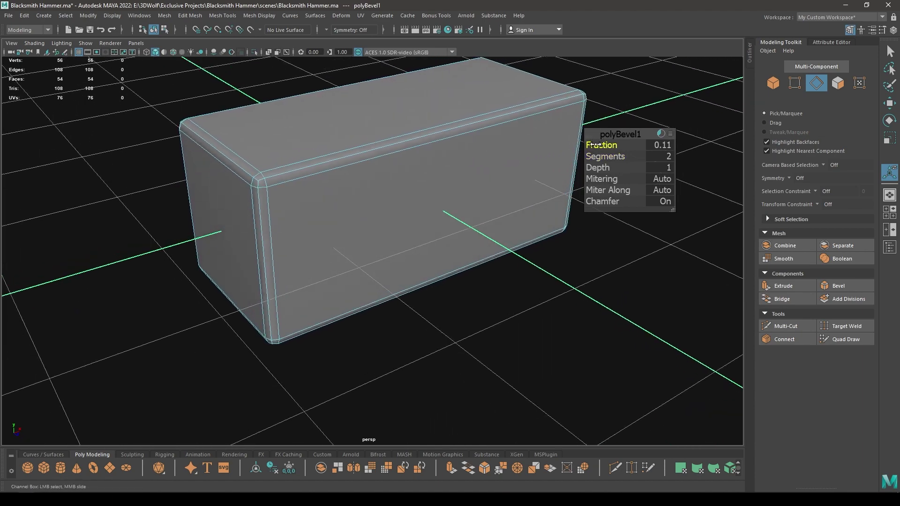
left_click_drag(424, 208, 355, 154, "alt")
key("w")
right_click_drag(355, 154, 403, 139)
left_click_drag(426, 135, 451, 197, "alt")
key("r")
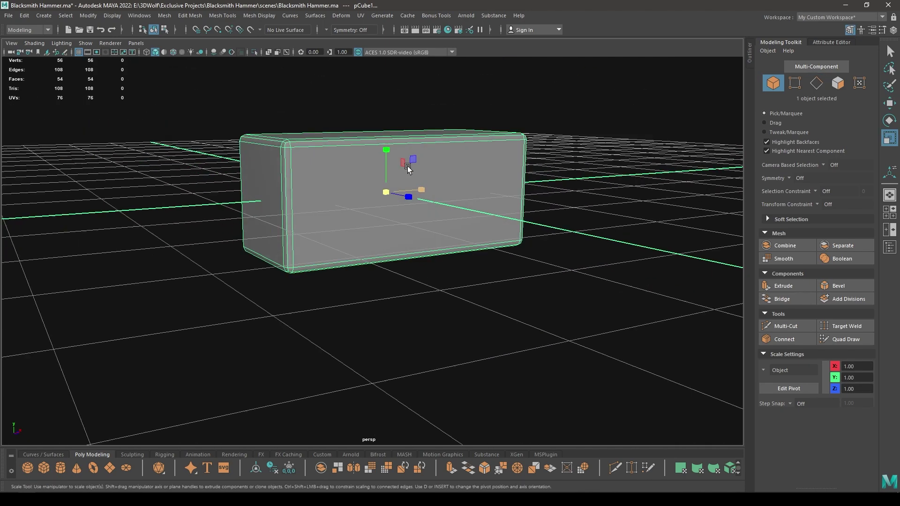
right_click_drag(452, 197, 487, 280, "alt")
left_click_drag(418, 189, 365, 233, "alt")
key("w")
Split the edge ring of the block's long edges at the middle and bevel that loop into two crosswise loops.
right_click(373, 191)
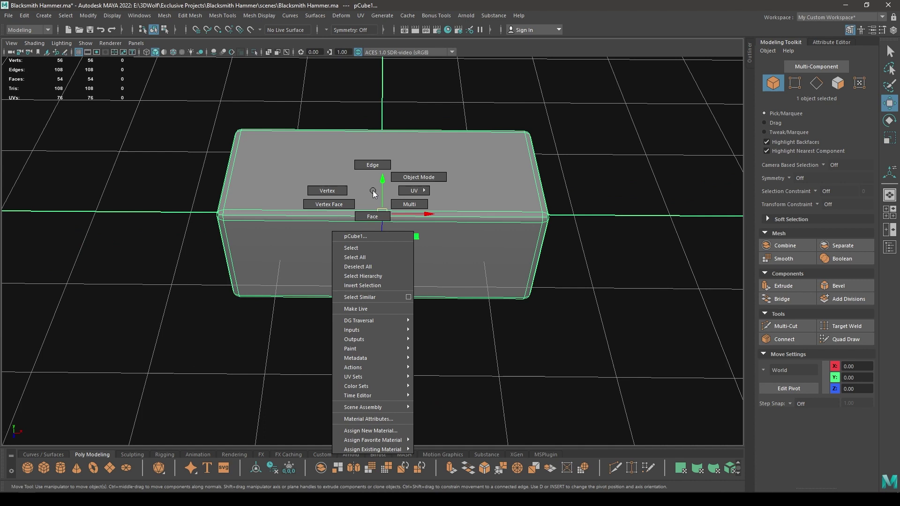
left_click(372, 166)
left_click(375, 209)
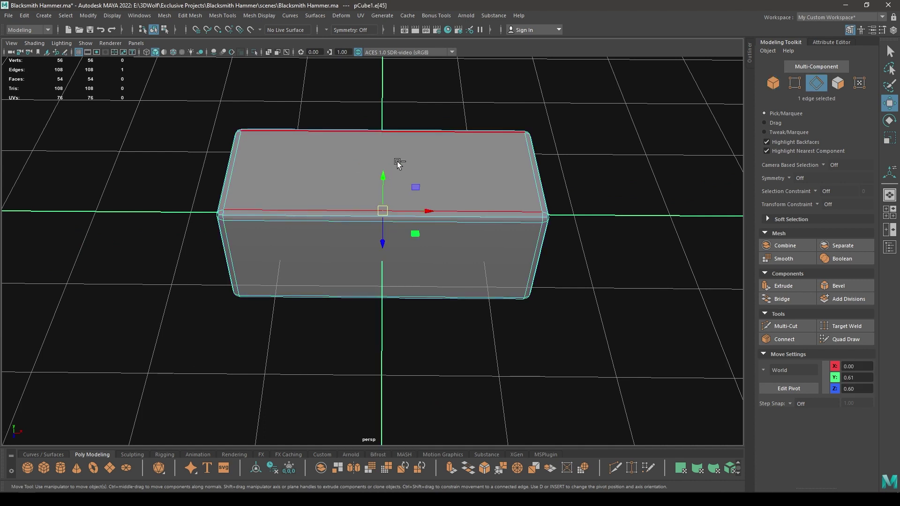
right_click(397, 162, "ctrl")
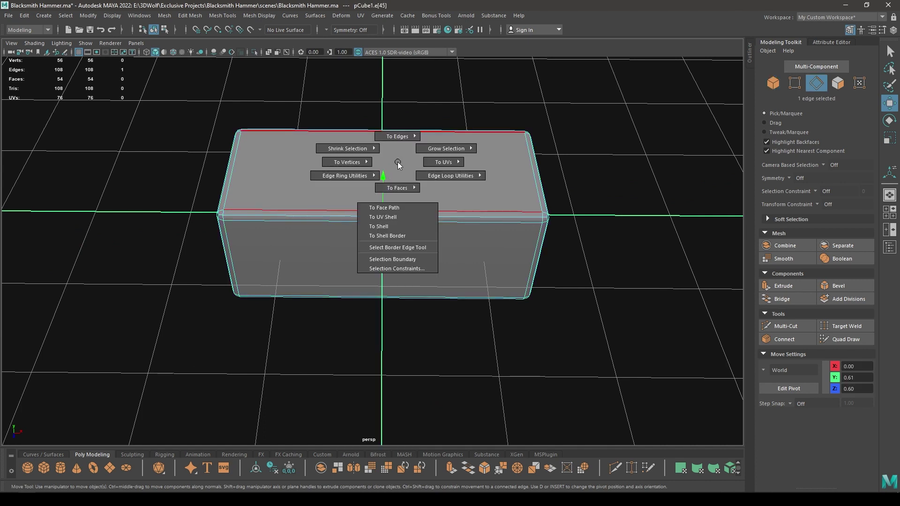
right_click_drag(397, 162, 444, 167, "ctrl")
left_click_drag(413, 191, 429, 216, "alt")
left_click_drag(603, 146, 602, 146)
key("w")
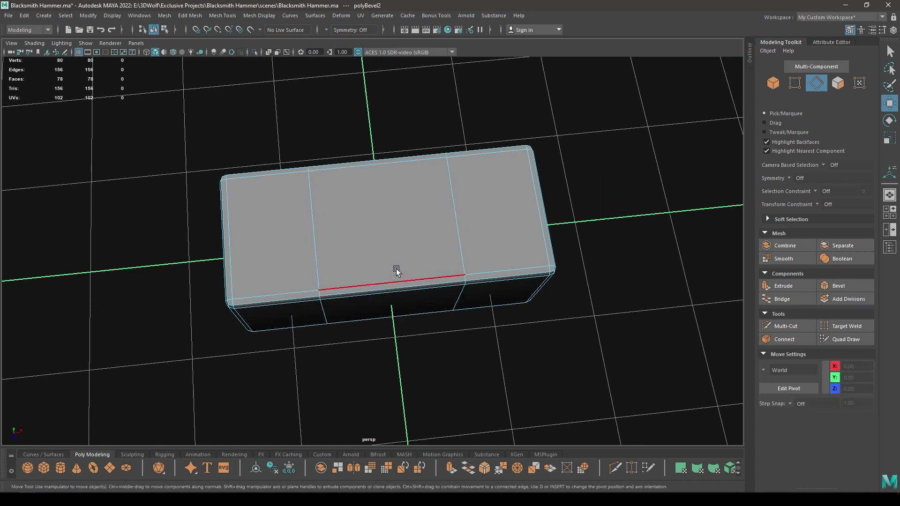
Insert a crosswise edge loop at the block's center and a lengthwise loop along the middle of its top.
left_click(396, 269)
right_click_drag(414, 196, 458, 239, "ctrl")
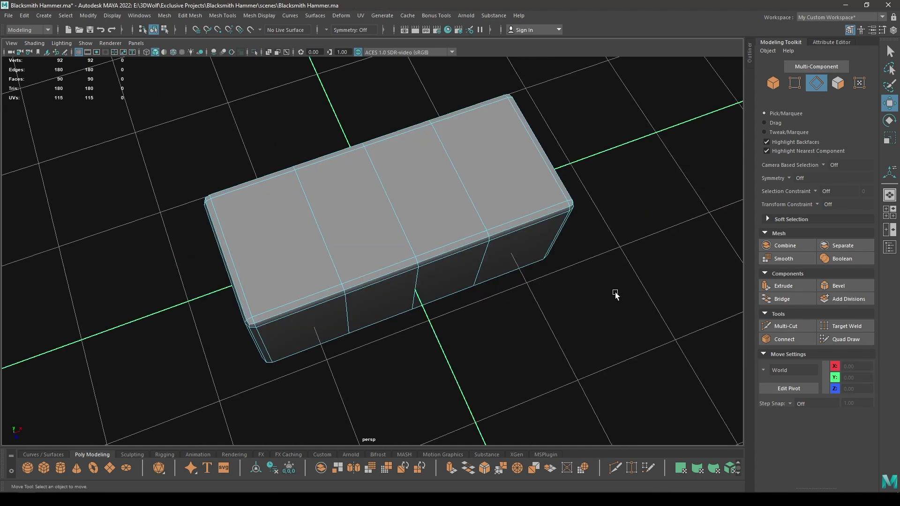
left_click_drag(616, 294, 439, 226, "alt")
left_click(446, 153)
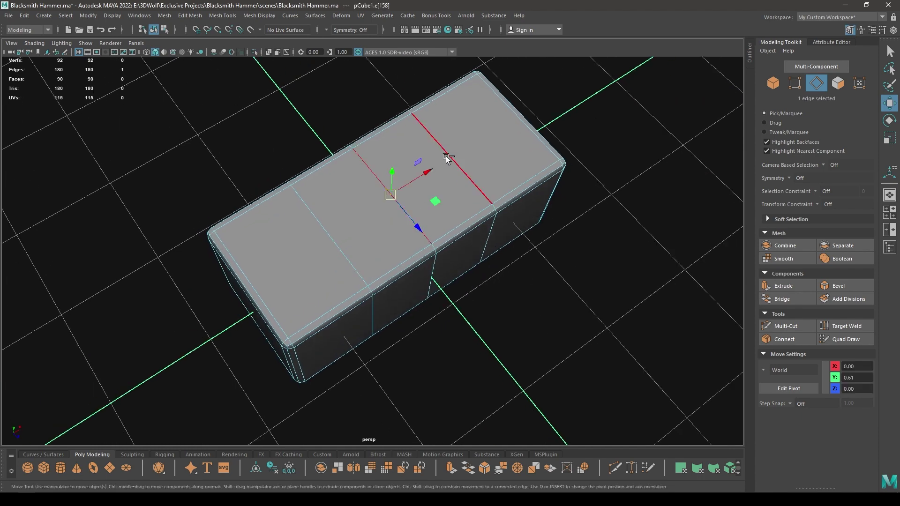
right_click_drag(446, 149, 400, 229, "ctrl")
Inset the four central faces on the block's top by extruding them with an offset of 0.25.
left_click_drag(400, 229, 358, 169, "alt")
right_click_drag(402, 195, 403, 199)
left_click(352, 159)
left_click(422, 174, "shift")
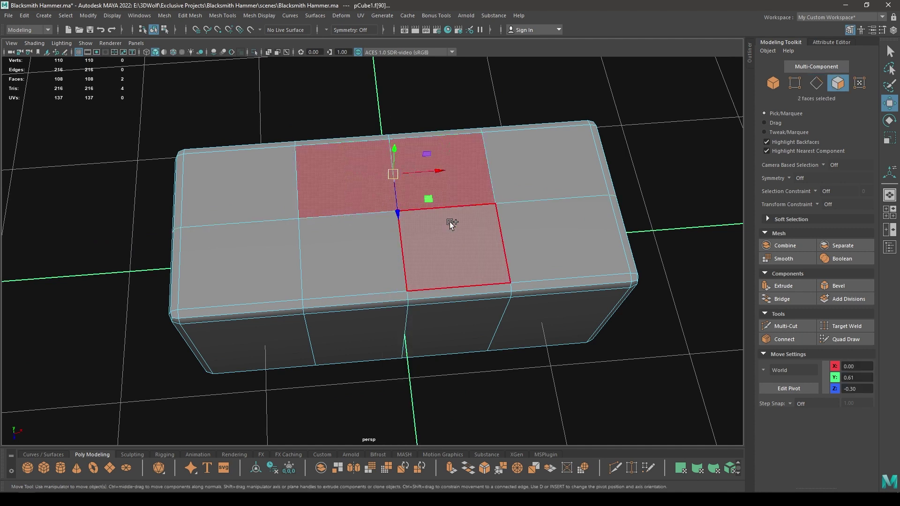
left_click(450, 221, "shift")
left_click(358, 251, "shift")
key("ctrl+e")
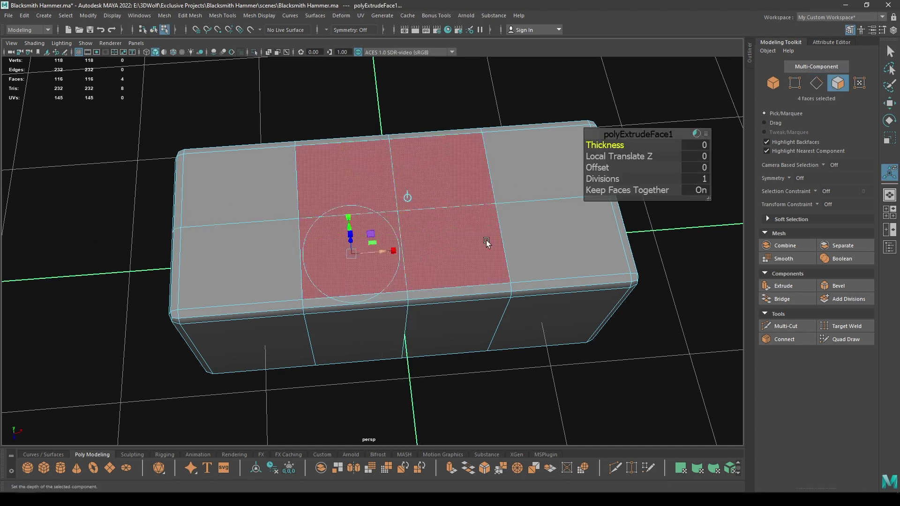
left_click_drag(596, 168, 606, 164)
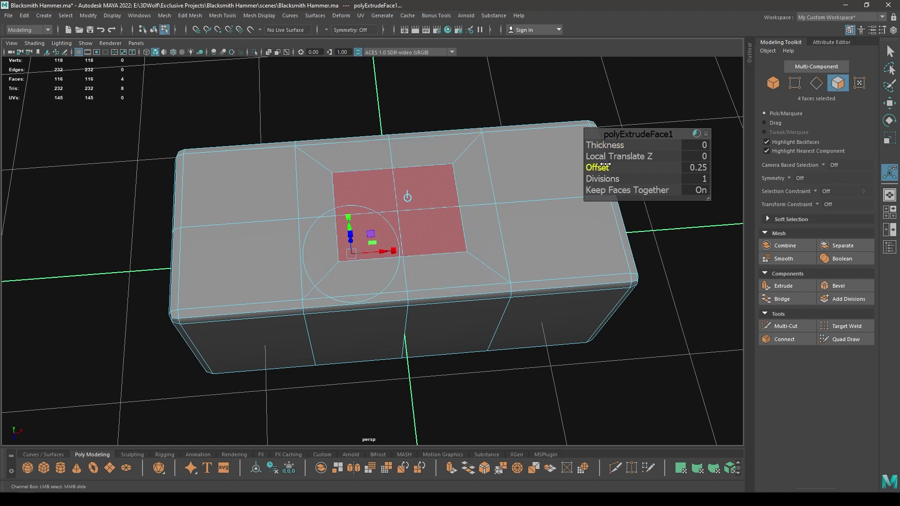
key("w")
Circularize the four inset top faces and set the twist to about 7.76.
left_click_drag(438, 212, 347, 182, "alt")
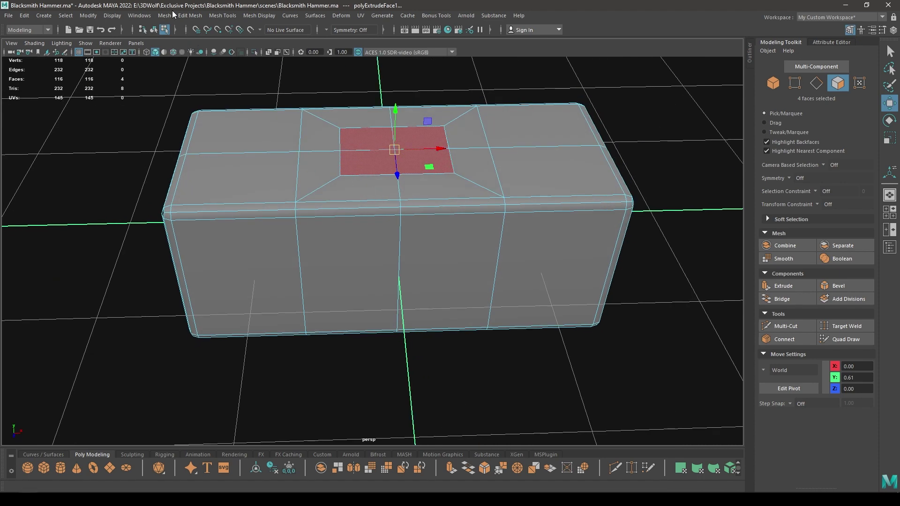
left_click(185, 17)
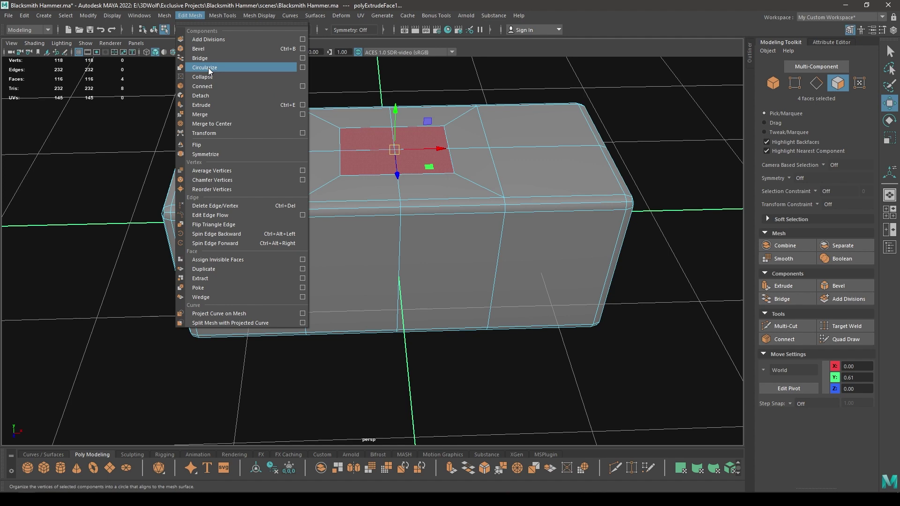
left_click(208, 68)
left_click_drag(304, 126, 395, 282, "alt")
left_click_drag(366, 168, 390, 160, "alt")
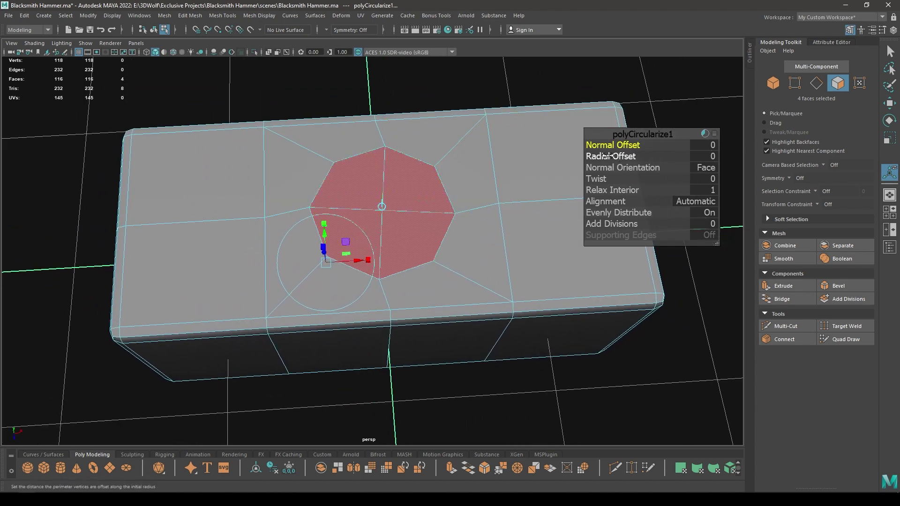
left_click_drag(610, 179, 629, 176)
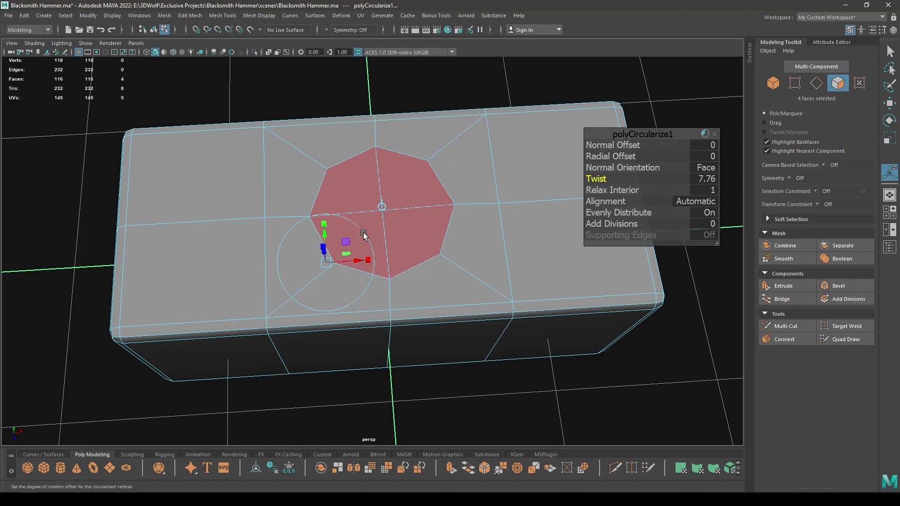
scroll(364, 232, "down", 1)
left_click_drag(359, 202, 401, 159, "alt")
key("w")
Split the edge ring of the block's vertical edges to insert an edge loop around its middle height.
right_click_drag(337, 203, 337, 134)
left_click(345, 198)
right_click_drag(395, 157, 238, 197, "ctrl")
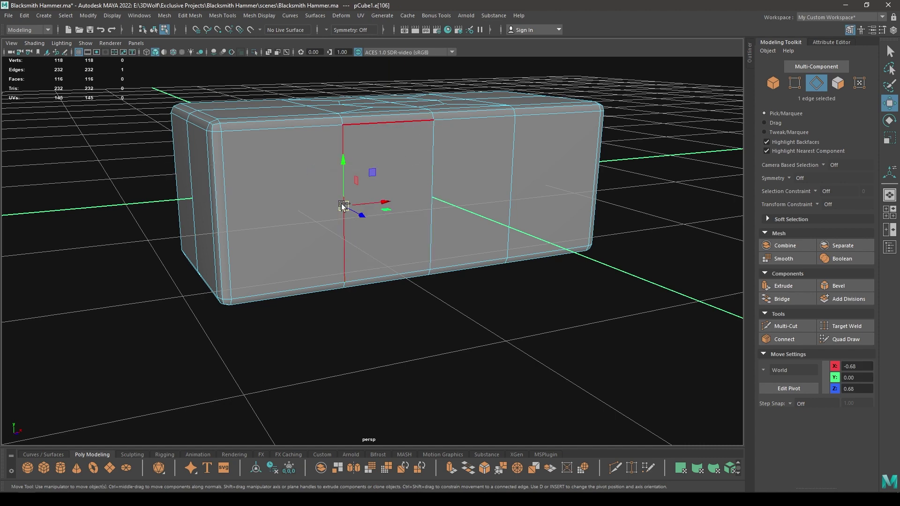
left_click_drag(344, 205, 317, 226, "alt")
Delete all faces in the lower half of the block, using the front view.
key("space")
scroll(319, 203, "up", 3)
scroll(320, 203, "up", 2)
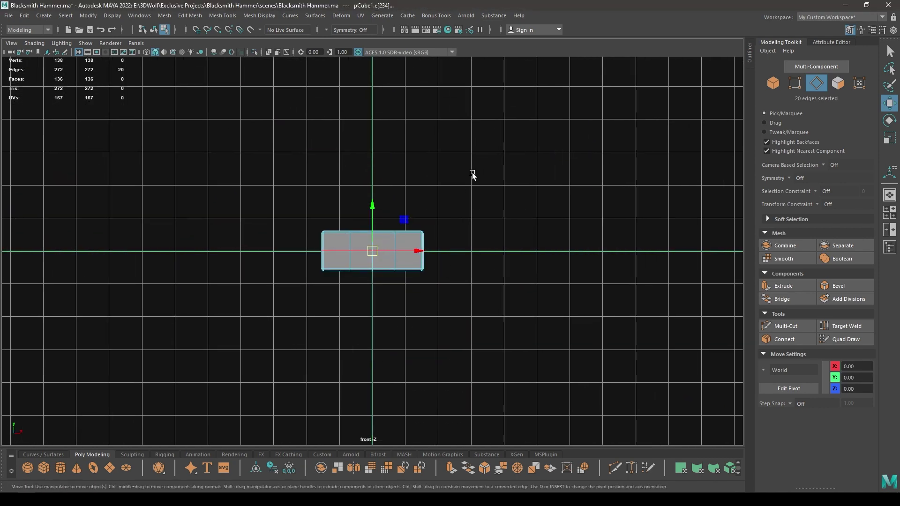
right_click_drag(473, 174, 477, 201)
middle_click_drag(477, 197, 472, 110, "alt")
scroll(472, 112, "up", 3)
left_click_drag(530, 264, 236, 130)
key("Delete")
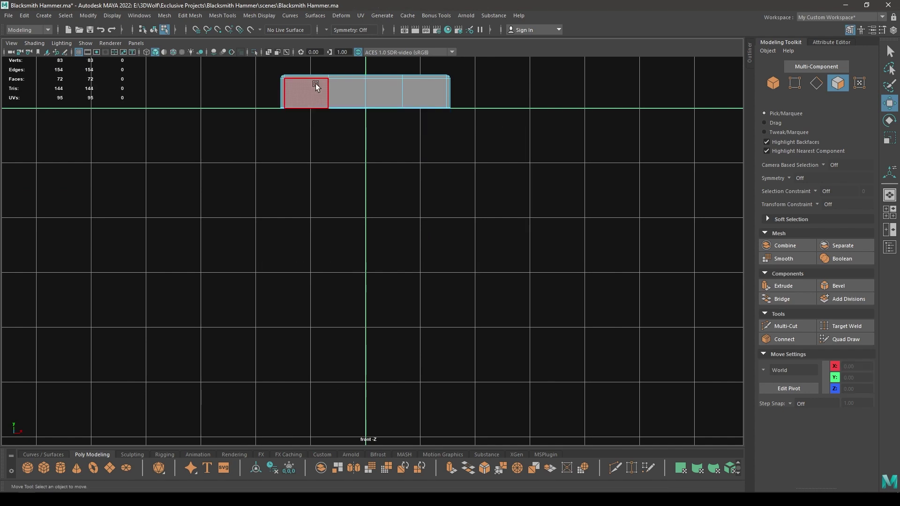
Delete the four circularized faces in the center of the block's top to open the handle hole.
right_click_drag(316, 87, 408, 54)
key("space")
left_click_drag(380, 75, 380, 72)
left_click_drag(368, 111, 368, 241, "alt")
scroll(373, 183, "up", 4)
right_click_drag(351, 191, 351, 216)
left_click(352, 220)
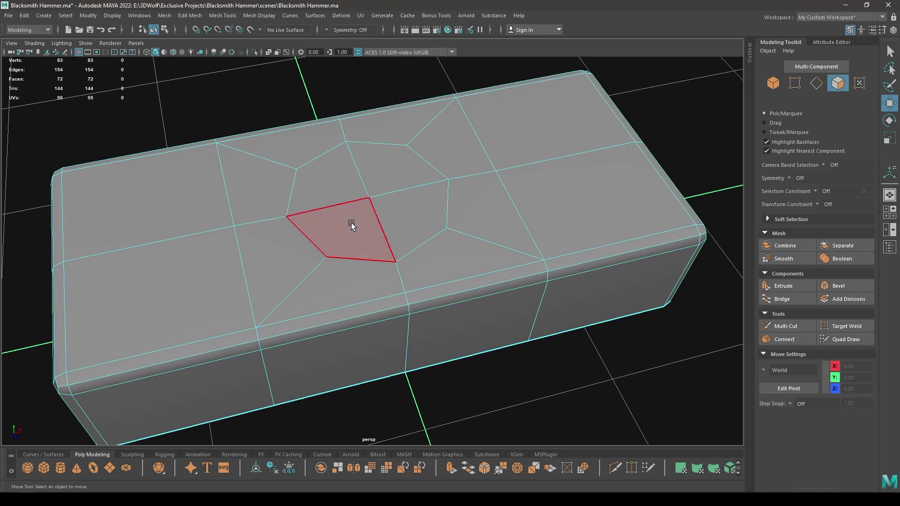
left_click(402, 197, "shift")
left_click(393, 167, "shift")
left_click(339, 172, "shift")
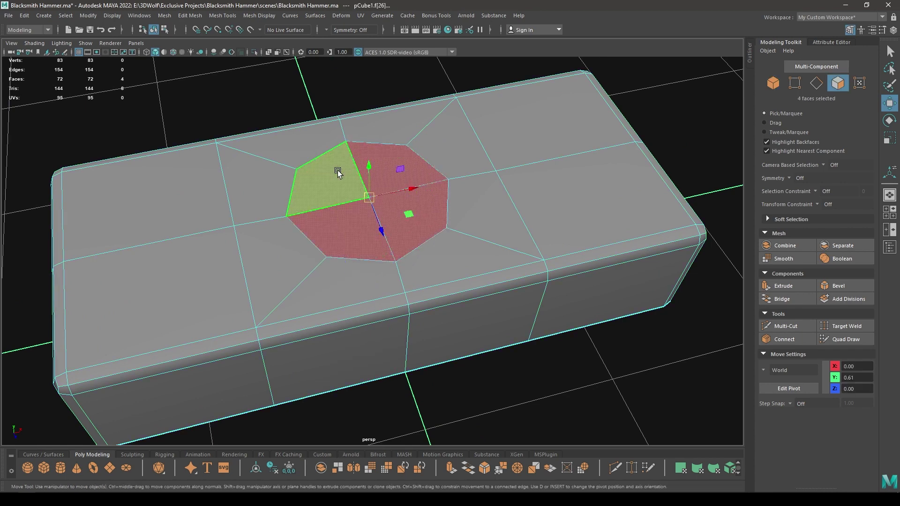
key("Delete")
Scale the border edges of the top hole inward across the block's width, making the hole oval.
right_click_drag(322, 151, 321, 123)
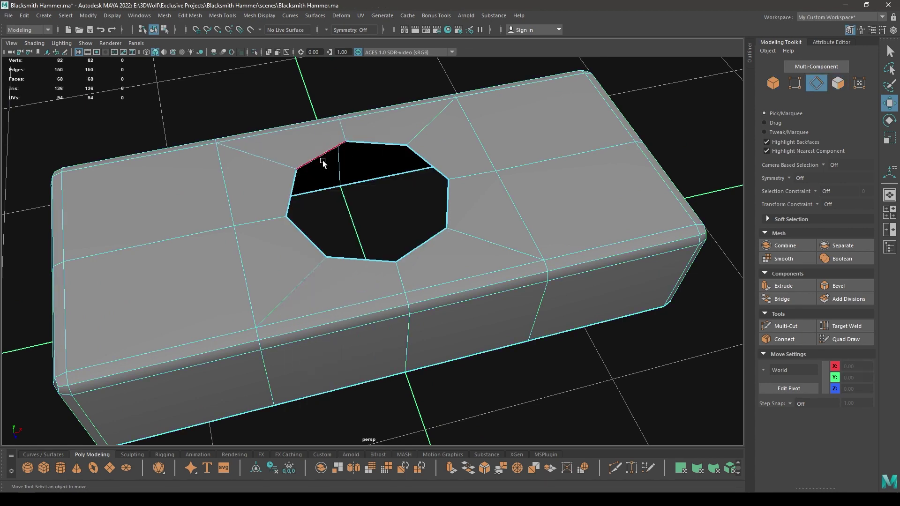
double_click(323, 162)
left_click_drag(322, 162, 296, 213, "alt")
key("r")
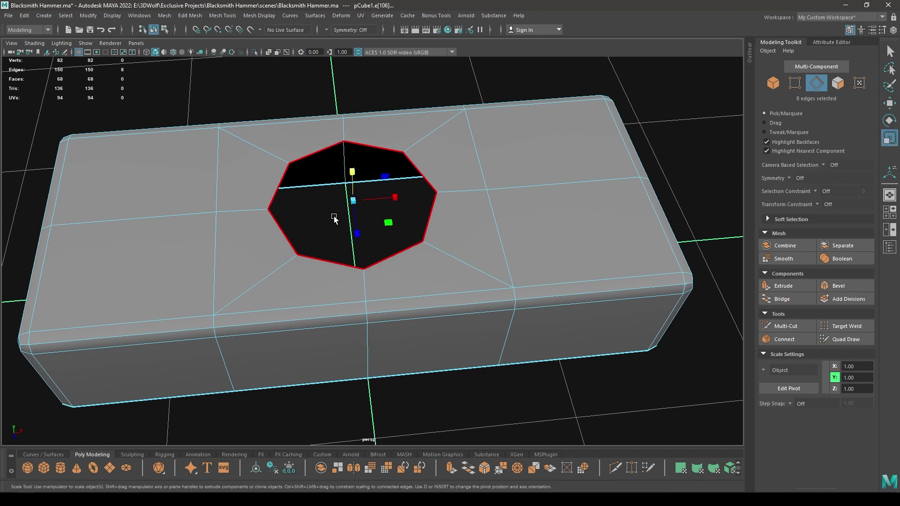
left_click_drag(352, 204, 446, 252, "alt")
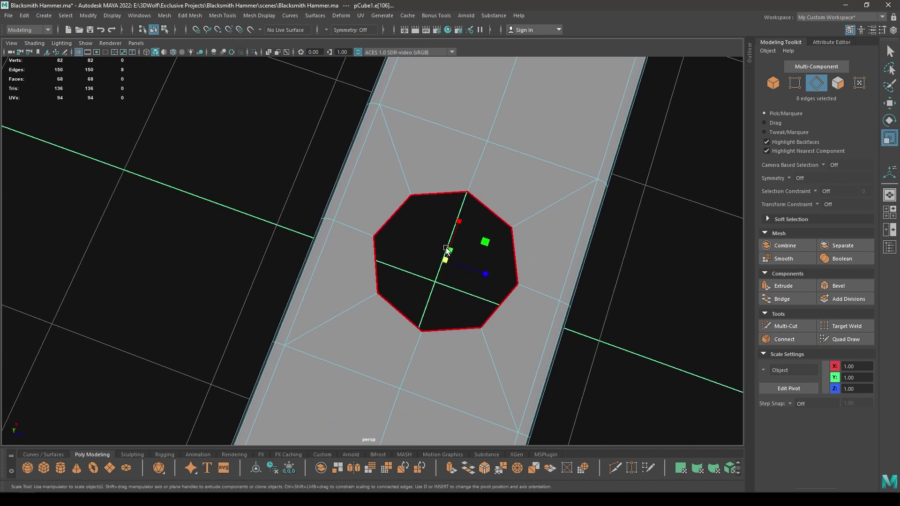
middle_click_drag(446, 252, 437, 230, "alt")
left_click_drag(474, 250, 377, 232)
key("w")
key("r")
key("w")
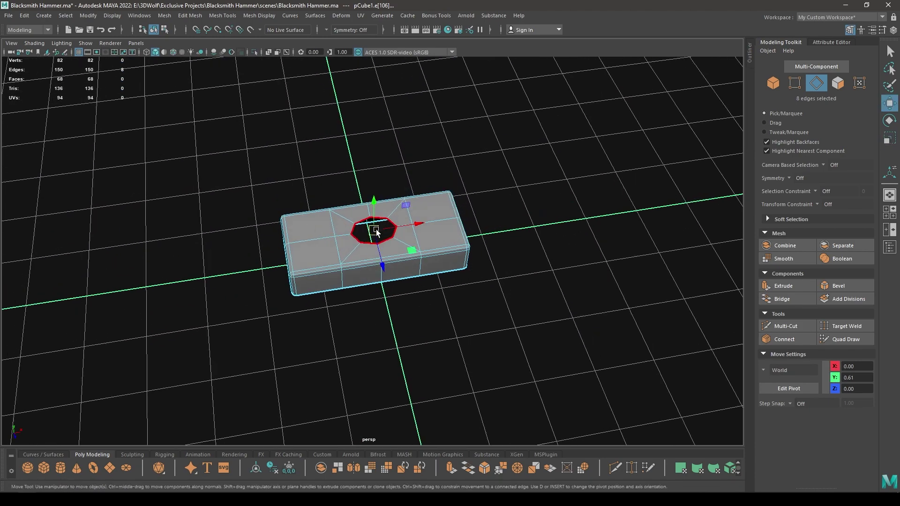
Duplicate the half block and rotate the copy 180 degrees in the front view to form the lower half.
right_click_drag(375, 231, 422, 201)
key("space")
left_click_drag(434, 177, 435, 203)
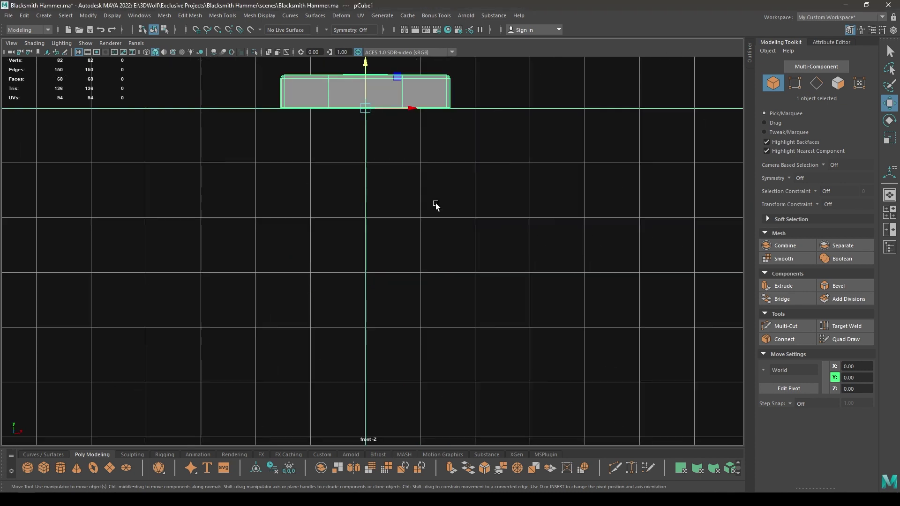
scroll(434, 197, "up", 2)
middle_click_drag(433, 188, 436, 241, "alt")
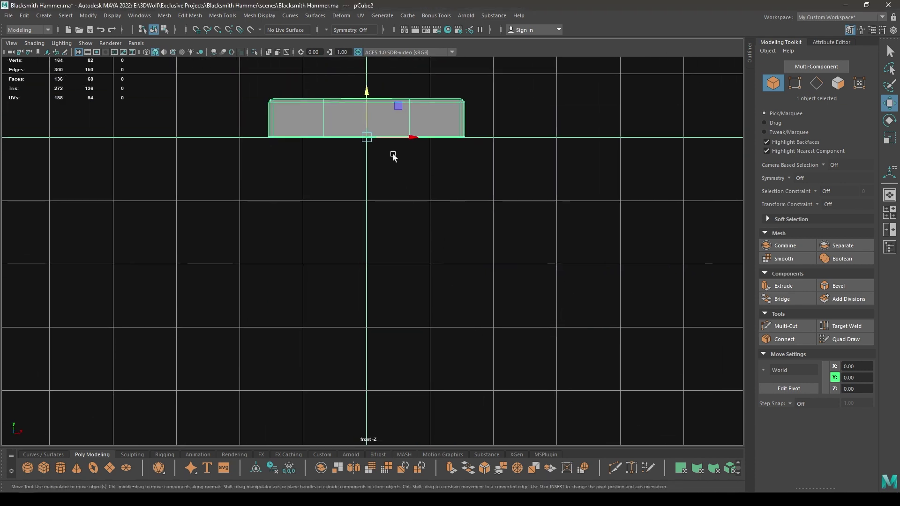
key("e")
left_click_drag(404, 170, 294, 198)
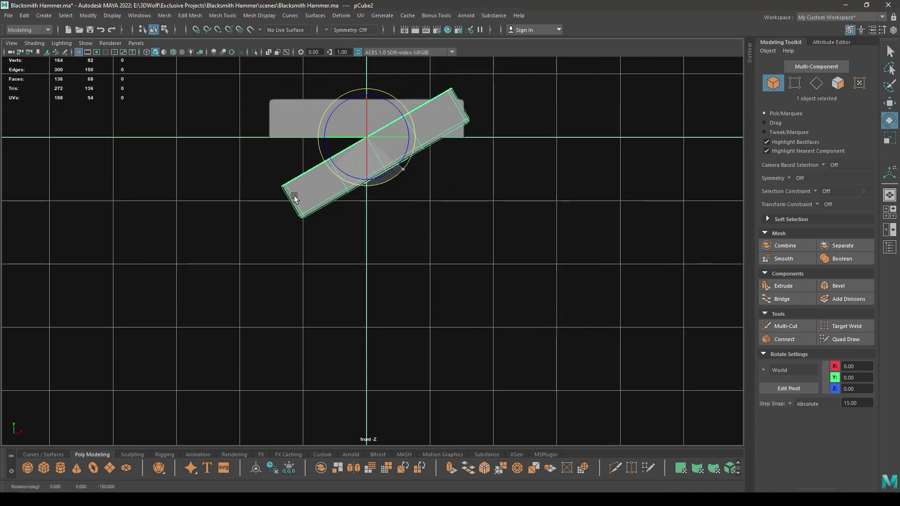
left_click_drag(361, 184, 336, 153)
key("w")
key("space")
Combine the upper and lower halves of the block into one mesh.
left_click_drag(323, 189, 331, 158, "alt")
right_click_drag(331, 253, 354, 268, "alt")
left_click_drag(323, 151, 396, 345)
right_click(355, 200, "shift")
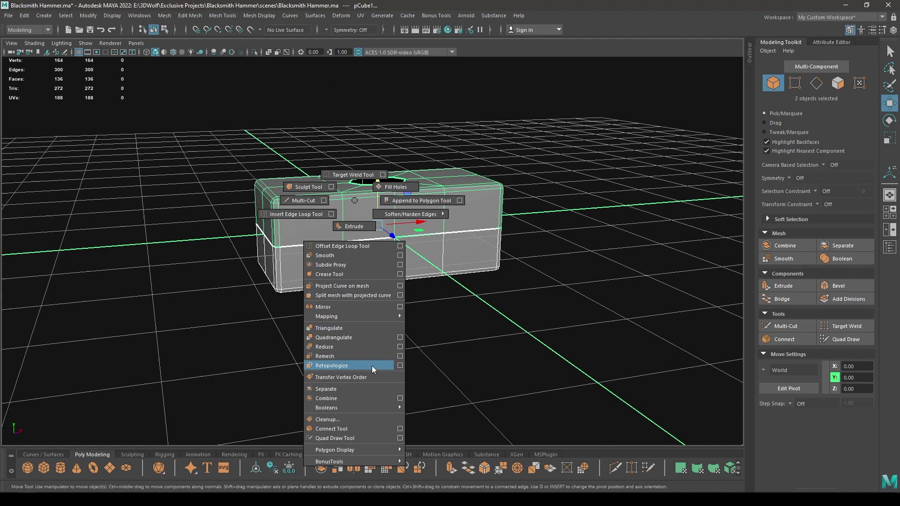
right_click_drag(373, 366, 338, 400, "shift")
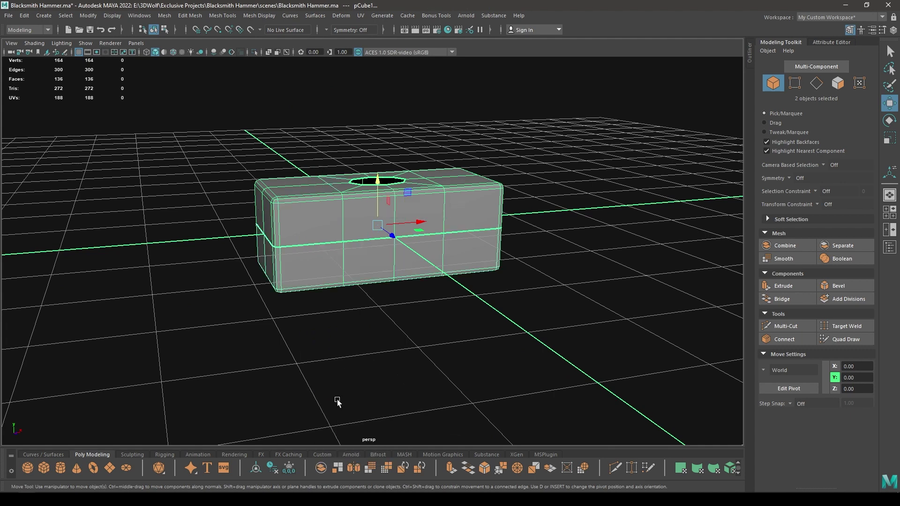
Merge the vertices along the seam at the block's mid-height with a distance threshold of 0.01.
key("space")
left_click_drag(347, 282, 349, 324)
right_click_drag(542, 134, 492, 131)
left_click_drag(496, 121, 253, 110)
key("space")
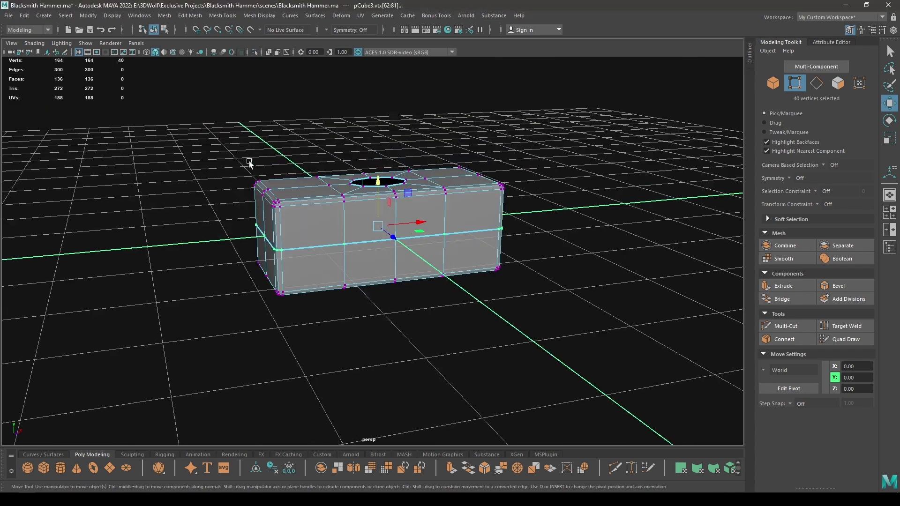
left_click_drag(249, 161, 260, 168, "alt")
right_click_drag(267, 174, 302, 126, "shift")
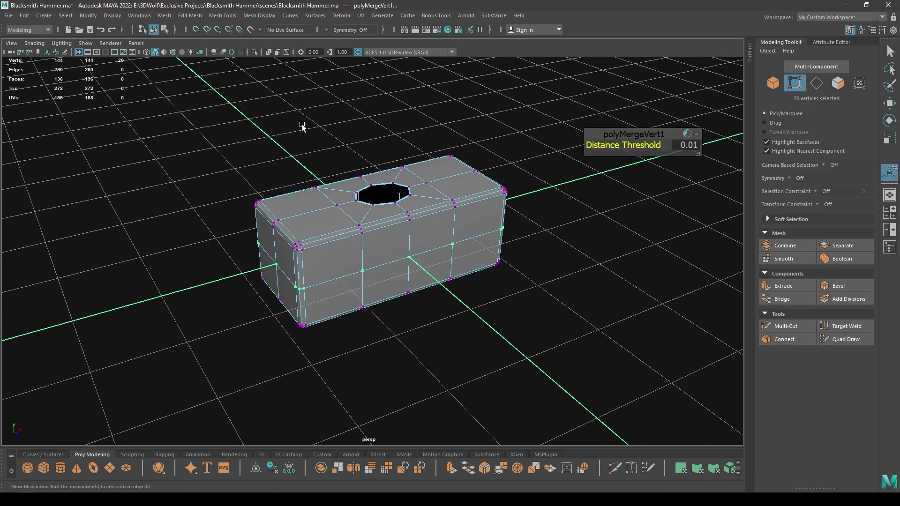
Delete the horizontal edge loop running around the middle of the block's sides.
key("w")
left_click_drag(357, 213, 325, 226, "alt")
right_click_drag(324, 226, 322, 292, "alt")
right_click_drag(287, 268, 288, 216)
double_click(266, 277)
left_click_drag(267, 277, 331, 227, "alt")
right_click_drag(332, 220, 125, 265, "shift")
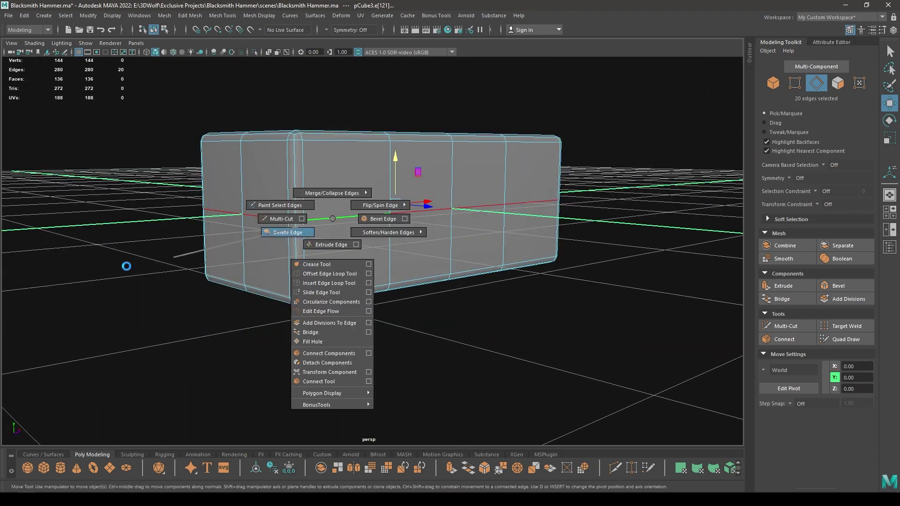
Bridge the border edges of the top and bottom holes to form the inner wall of the handle hole.
left_click_drag(368, 211, 175, 292, "alt")
right_click_drag(175, 292, 295, 305, "alt")
right_click_drag(280, 185, 272, 142)
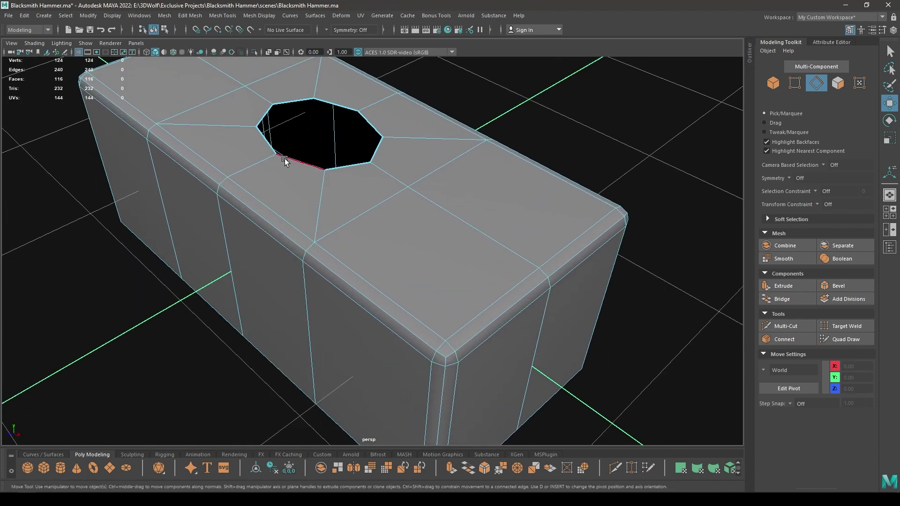
double_click(286, 160)
left_click_drag(286, 162, 317, 181, "alt")
double_click(343, 194, "shift")
right_click_drag(336, 203, 335, 205, "shift")
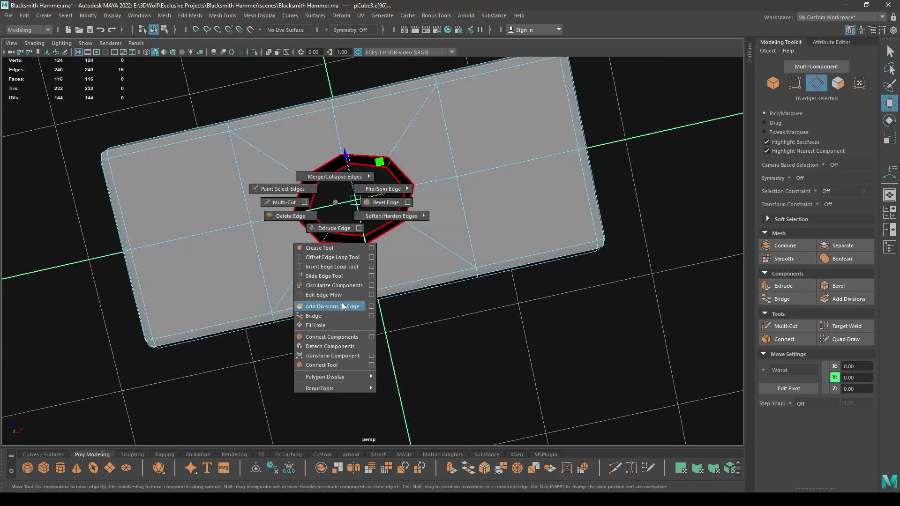
right_click_drag(342, 302, 327, 313, "shift")
left_click_drag(342, 235, 363, 235, "alt")
Bevel the top and bottom rims of the handle hole with a fraction of 0.1 and 2 segments.
key("w")
left_click_drag(366, 193, 273, 151, "alt")
right_click(271, 131)
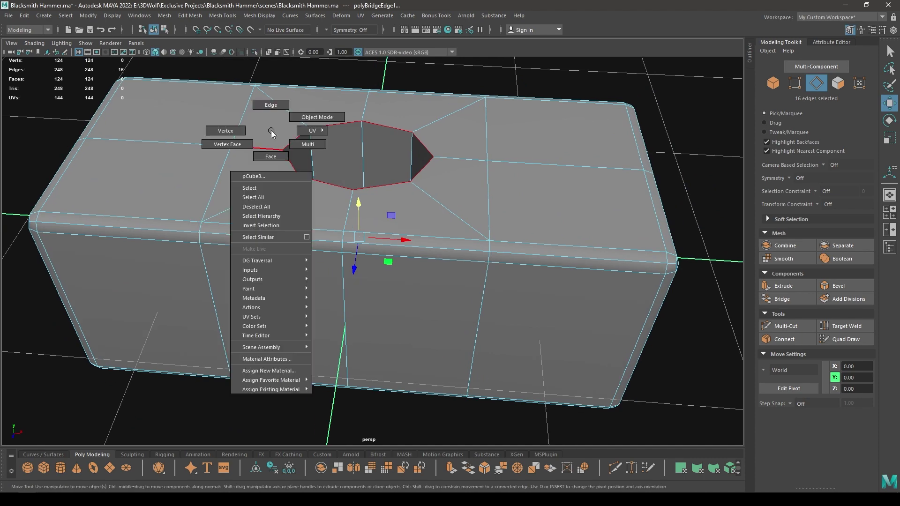
right_click_drag(271, 131, 310, 94)
left_click(360, 82)
left_click(320, 125)
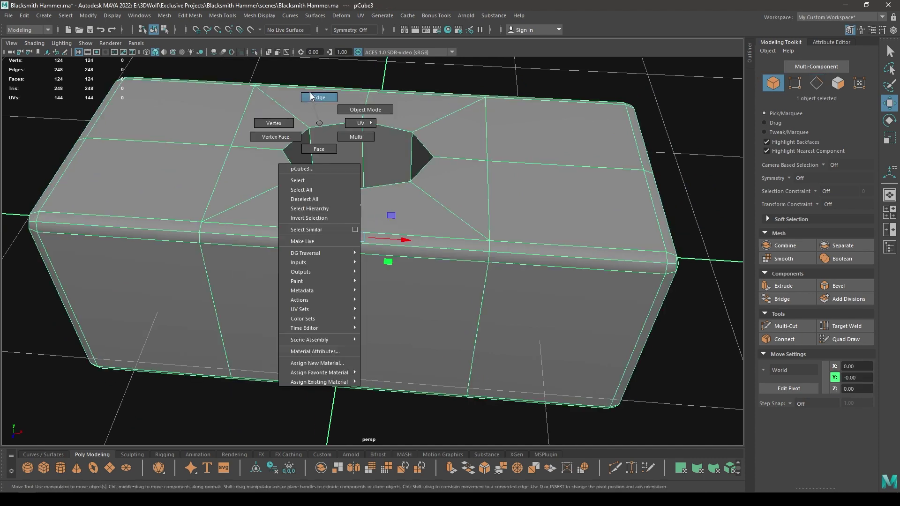
left_click(312, 97)
double_click(319, 116)
left_click_drag(319, 116, 362, 215, "alt")
double_click(317, 159, "shift")
right_click(325, 180)
left_click(344, 178)
mouse_move(600, 146)
left_mouse_down()
mouse_move(588, 145)
mouse_move(635, 159)
mouse_move(598, 142)
left_mouse_up()
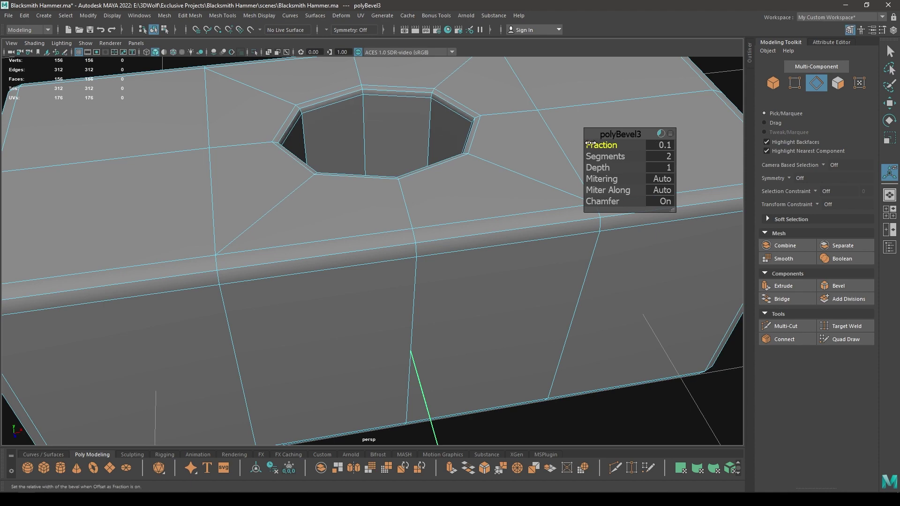
Inspect the block and its handle hole in smooth mesh preview, then return to the unsmoothed display.
right_click_drag(301, 129, 361, 112)
key("3")
key("1")
scroll(364, 124, "down", 5)
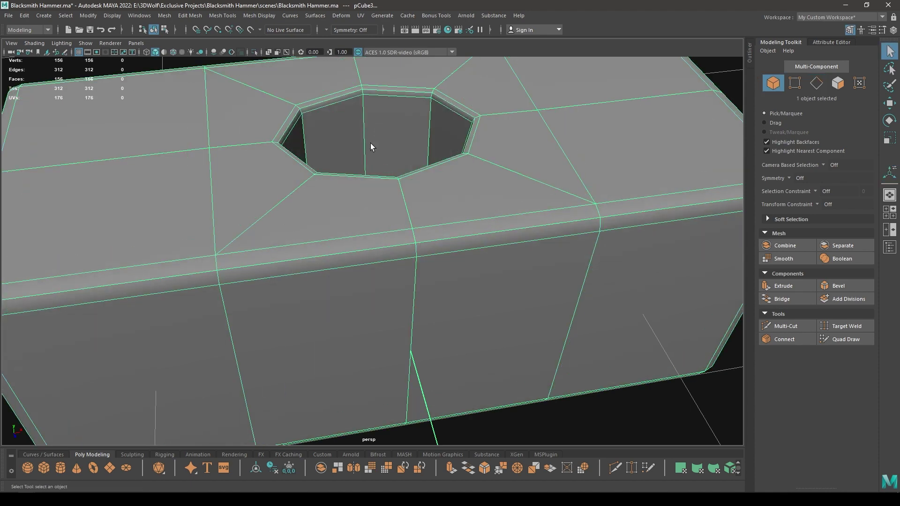
left_click_drag(370, 143, 334, 138, "alt")
key("3")
left_click(618, 287)
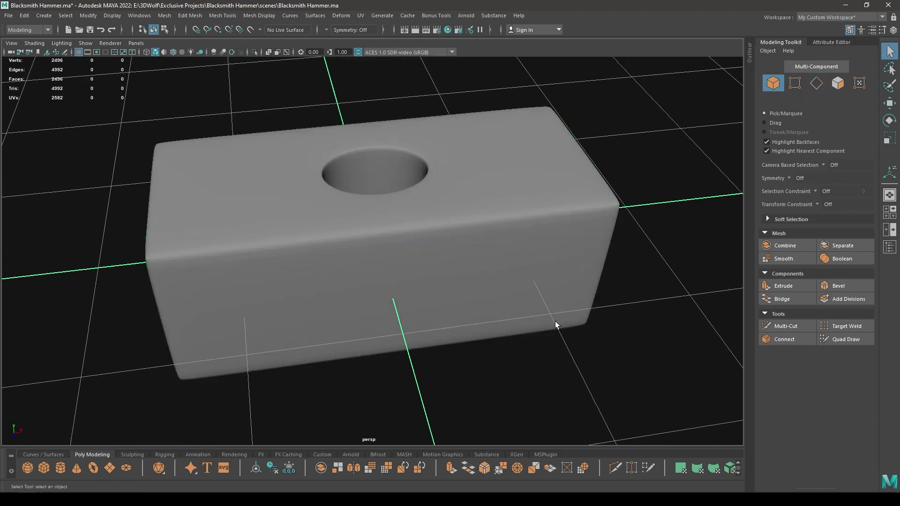
left_click_drag(555, 322, 505, 282, "alt")
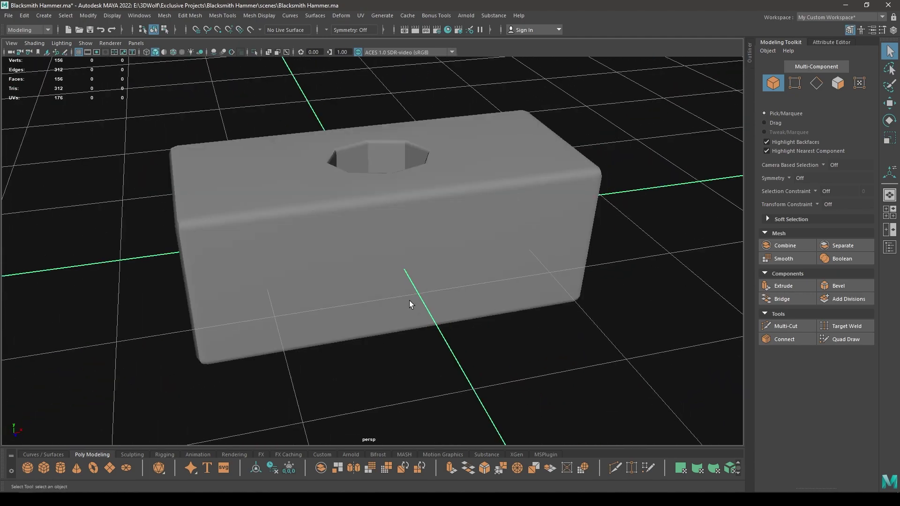
left_click(410, 300)
scroll(409, 299, "down", 3)
left_click_drag(399, 277, 378, 237, "alt")
left_click(494, 273)
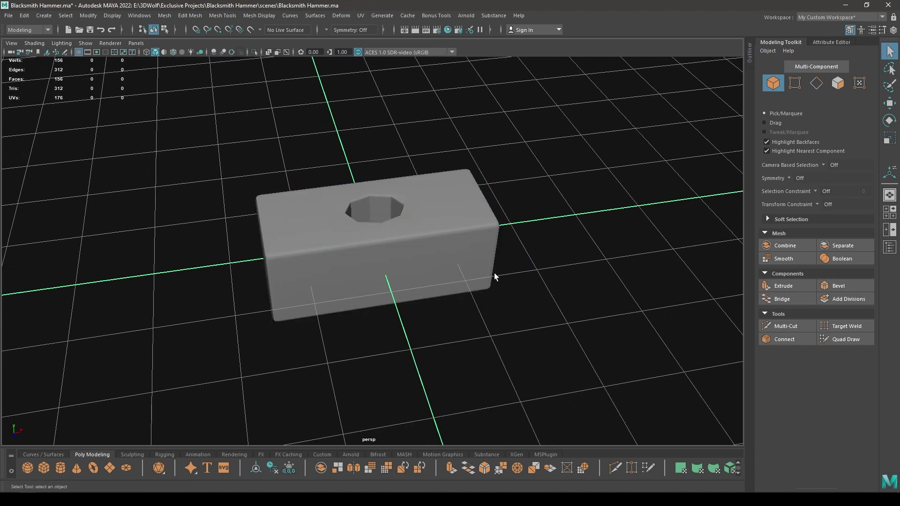
Create a polygon cylinder at the block's center with a radius of 0.3 and 8 axis subdivisions.
left_click_drag(494, 273, 609, 176, "alt")
right_click_drag(609, 176, 550, 175, "shift")
left_click_drag(550, 174, 518, 181, "alt")
key("t")
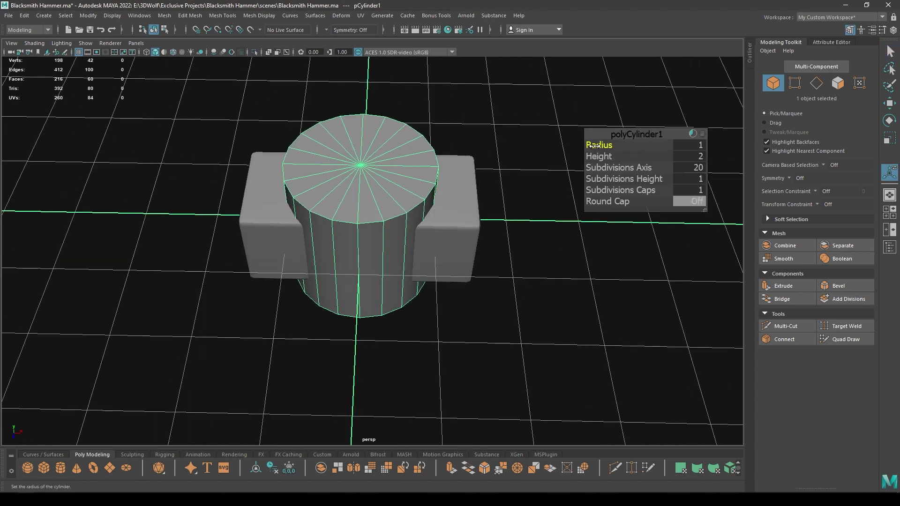
left_click_drag(597, 146, 495, 147)
key("space")
key("f")
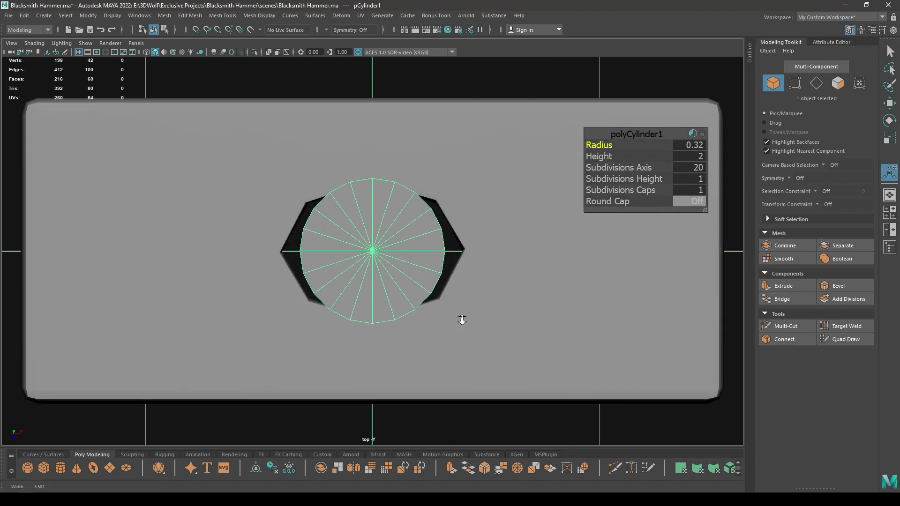
left_click_drag(602, 146, 596, 145)
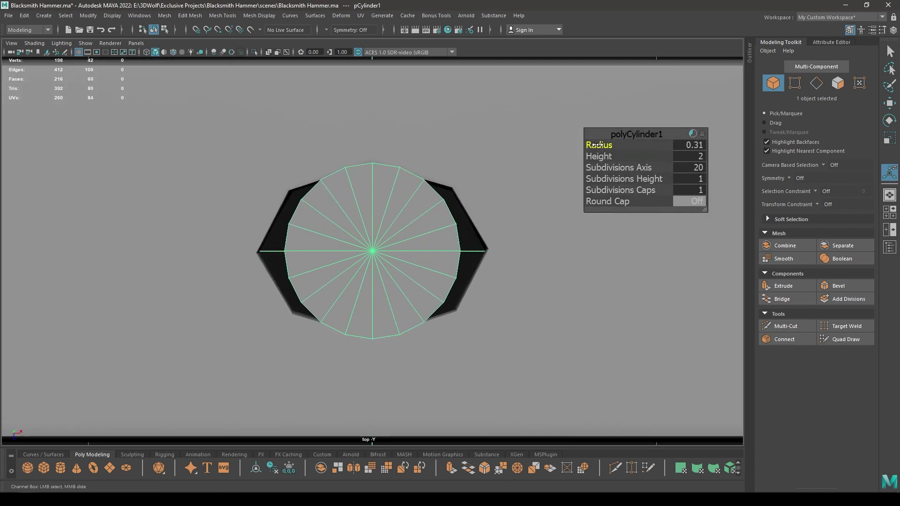
left_click(698, 149)
type("0.")
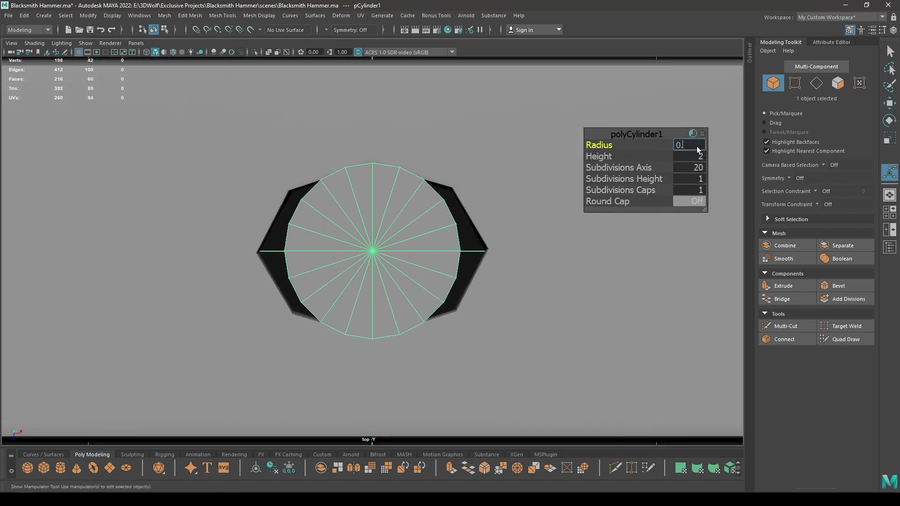
type("3")
key("Return")
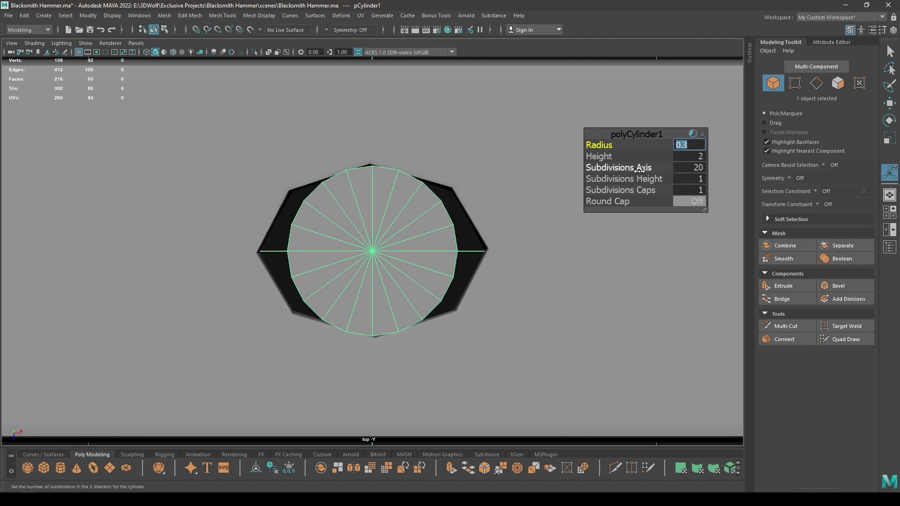
left_click_drag(639, 167, 64, 276)
Scale the cylinder to about 1.33 along X and nudge it sideways to fit the outline of the handle hole.
key("r")
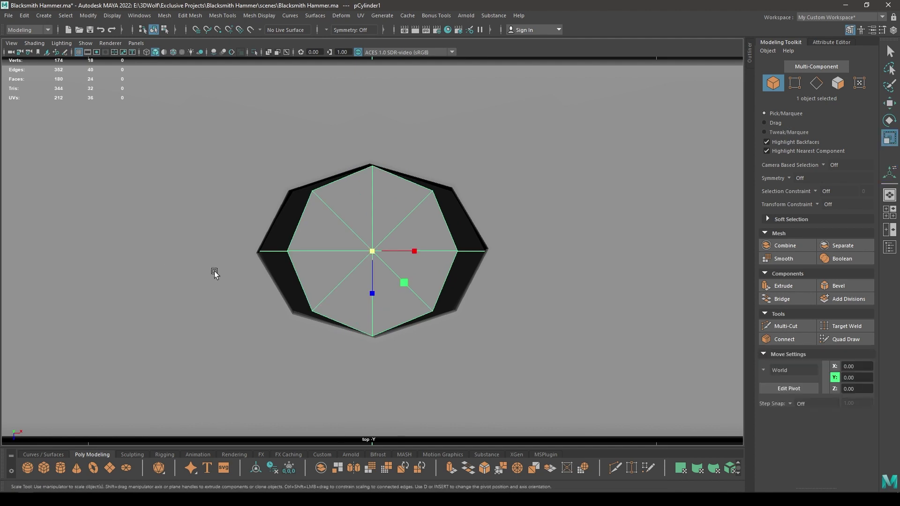
left_click_drag(420, 249, 430, 252)
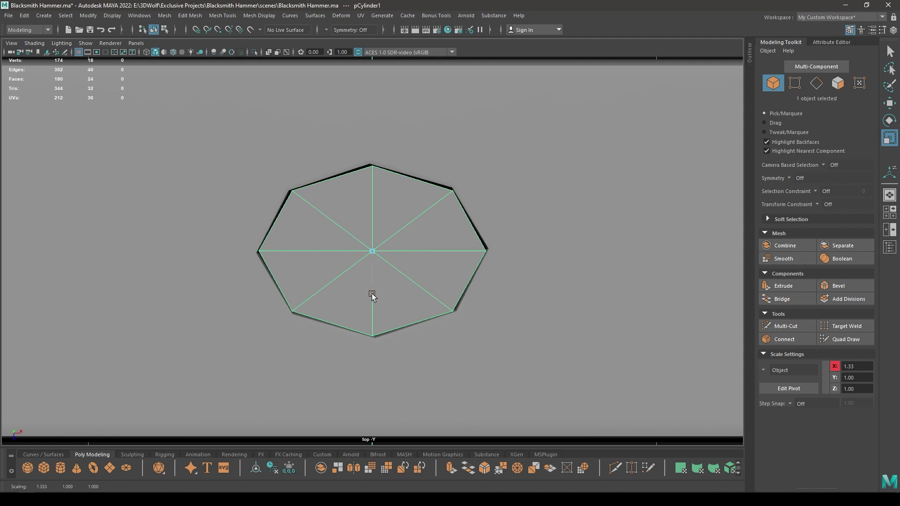
left_click(372, 294)
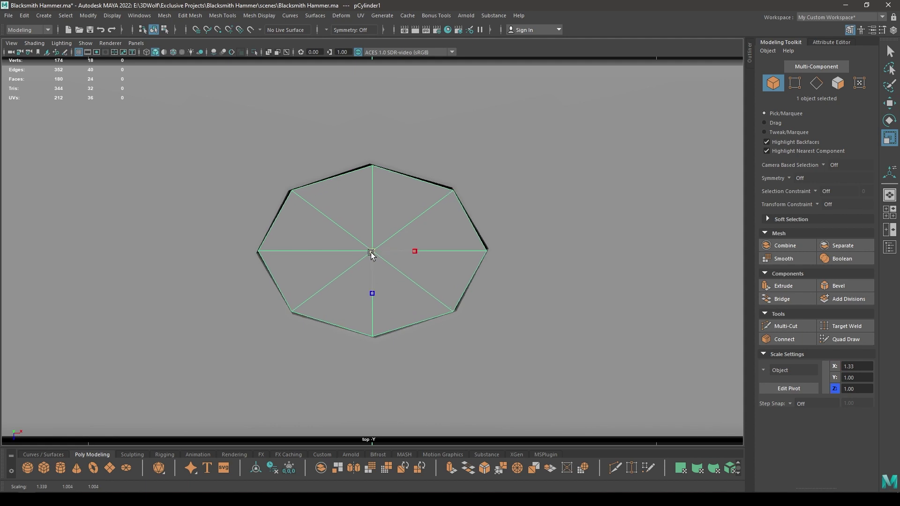
key("w")
left_click(413, 252)
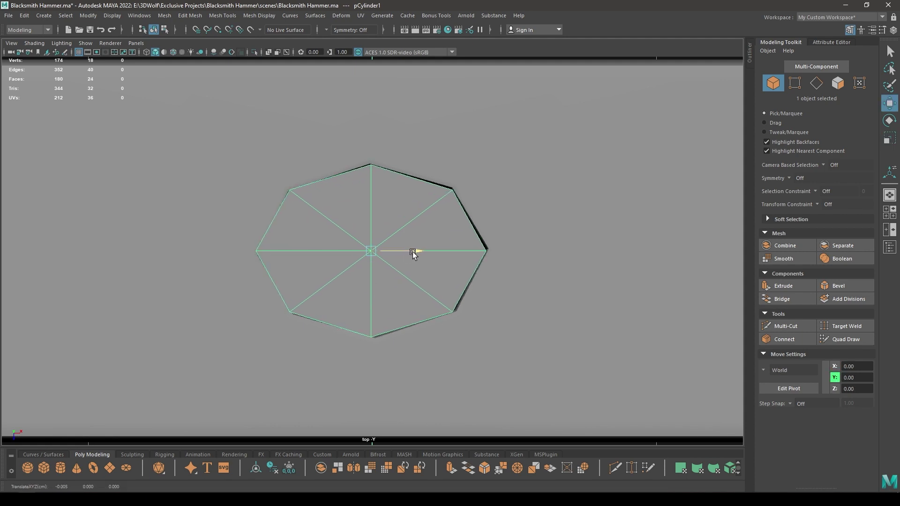
Lower the cylinder to about -0.30 in Y so its upper end protrudes slightly above the block.
left_click_drag(409, 253, 406, 301)
key("space")
key("space")
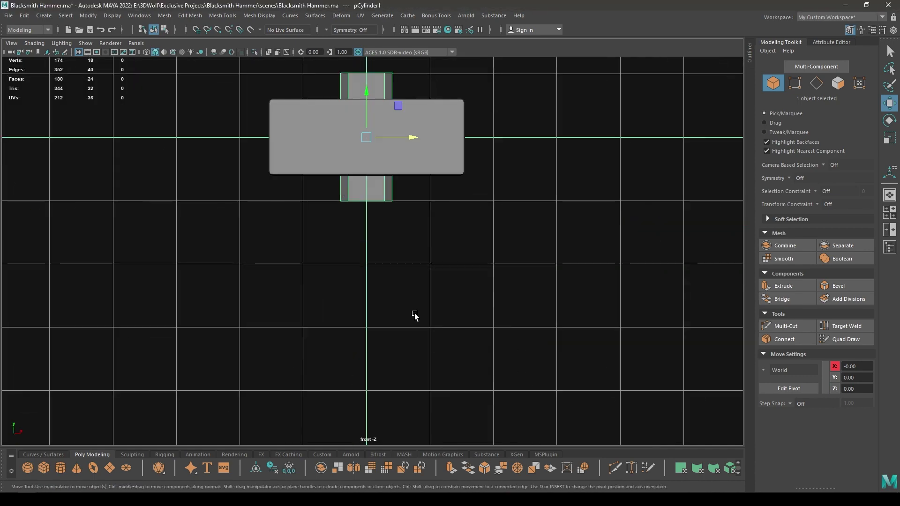
scroll(416, 314, "down", 3)
right_click_drag(514, 145, 534, 138)
scroll(422, 146, "up", 5)
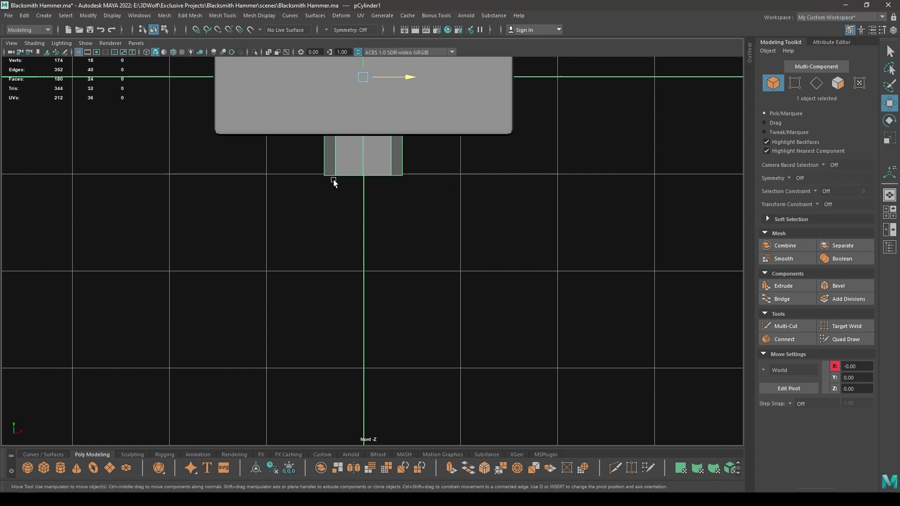
middle_click_drag(334, 175, 340, 323, "alt")
left_click_drag(370, 178, 365, 208)
middle_click_drag(444, 253, 438, 182, "alt")
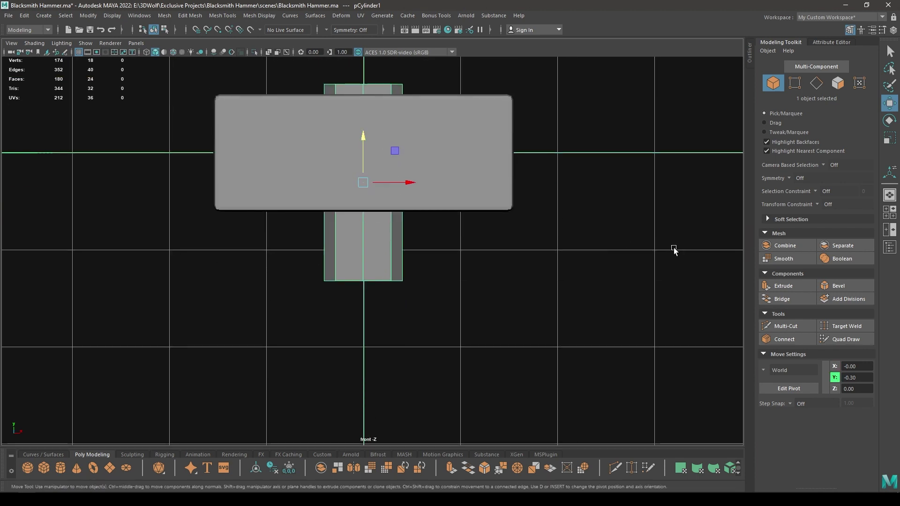
Move the cylinder's bottom vertices down to about -4 in Y to lengthen the handle, then return to object mode.
right_click_drag(663, 238, 639, 230)
left_click_drag(475, 245, 192, 375)
scroll(328, 311, "down", 4)
middle_click_drag(332, 309, 349, 194, "alt")
left_click_drag(385, 99, 382, 237)
scroll(380, 236, "down", 3)
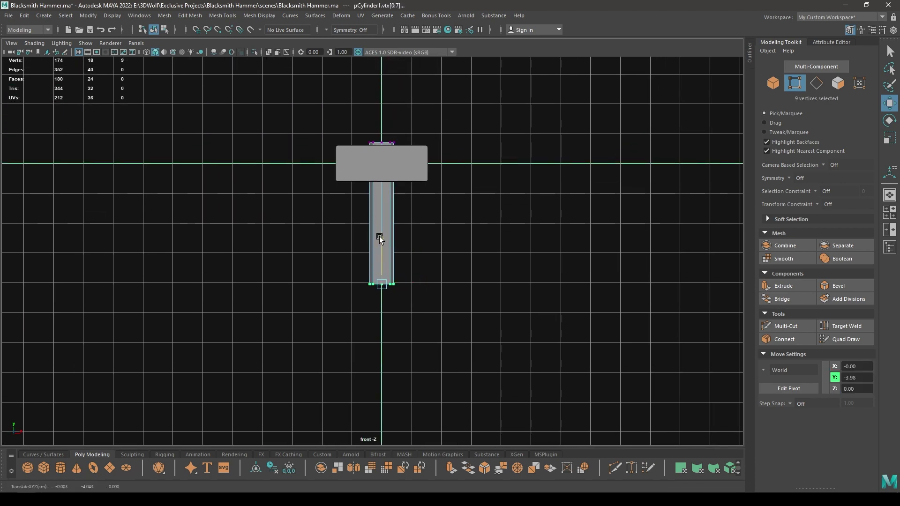
middle_click_drag(379, 220, 379, 229, "alt")
right_click_drag(381, 235, 416, 209)
Insert two edge loops around the part of the handle protruding above the block, one of them just above the block's surface.
key("space")
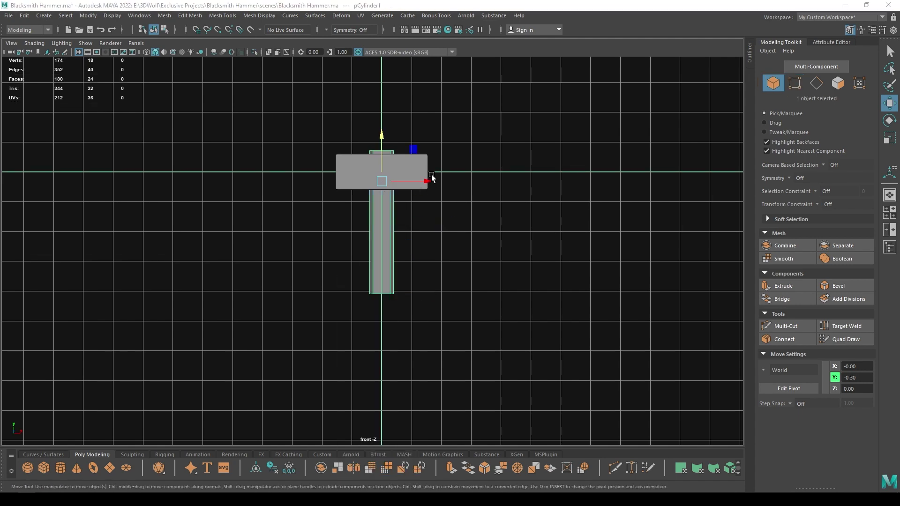
left_click_drag(432, 178, 397, 190)
right_click_drag(396, 190, 395, 325, "alt")
middle_click_drag(396, 325, 422, 413, "alt")
left_click_drag(335, 246, 344, 302, "alt")
right_click_drag(343, 304, 354, 218, "alt")
left_click(332, 245)
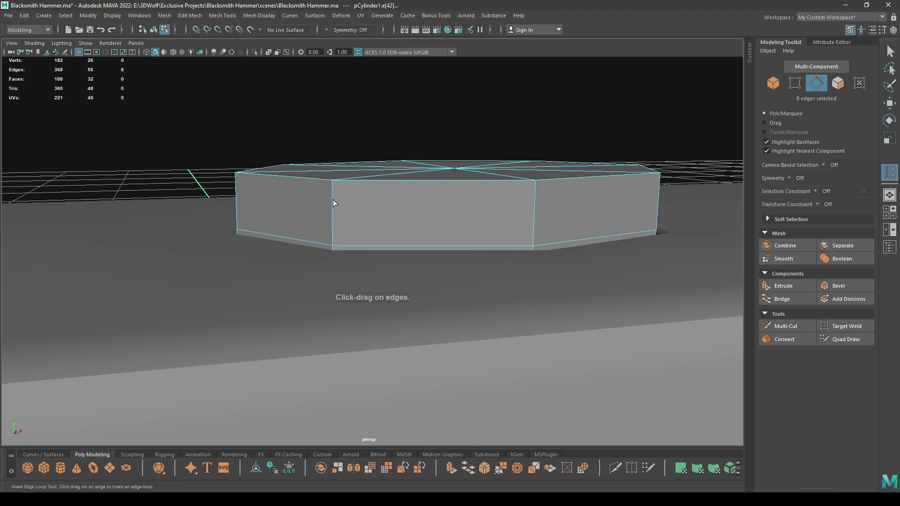
left_click(332, 201)
key("w")
Flare the handle's upper two vertex rings outward by scaling them and lower them to about 0.68 in Y.
right_click_drag(332, 201, 288, 198)
key("space")
left_click_drag(288, 198, 288, 218)
right_click_drag(288, 219, 499, 452, "alt")
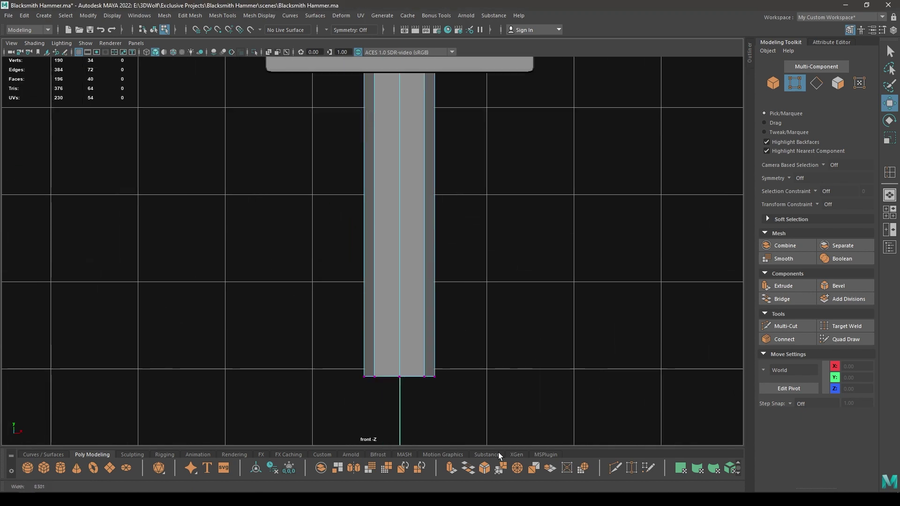
middle_click_drag(419, 162, 404, 420, "alt")
scroll(404, 420, "up", 5)
left_click_drag(237, 140, 546, 220)
key("r")
left_click_drag(396, 208, 399, 211)
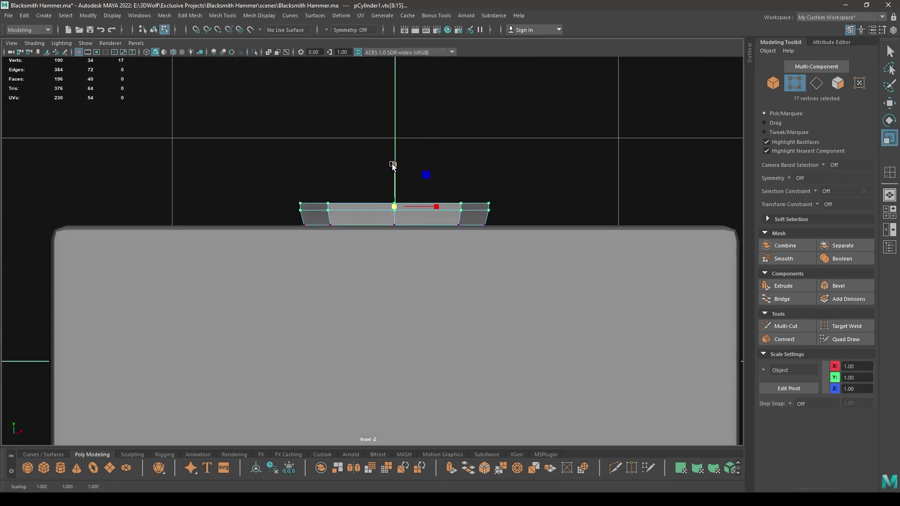
key("w")
left_click_drag(393, 166, 393, 167)
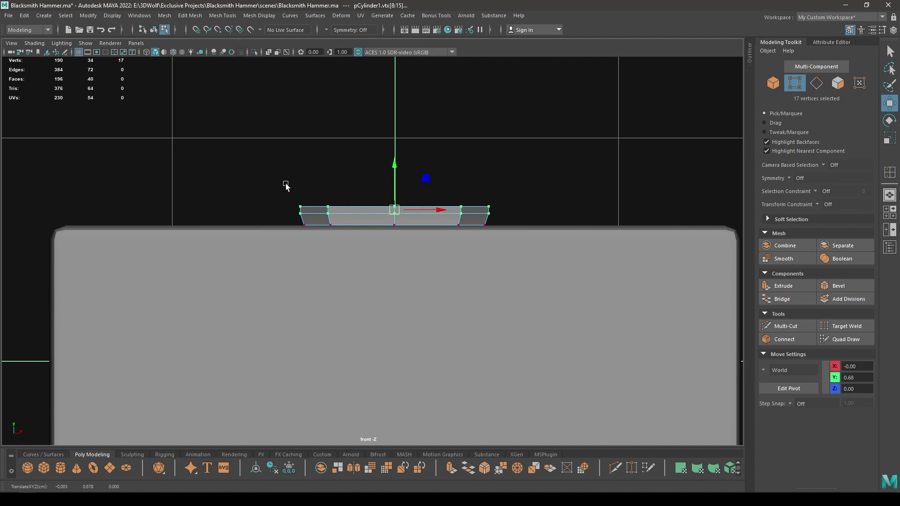
Scale the handle's topmost vertex ring slightly inward, return to object mode and check the fit against the block.
left_click_drag(284, 183, 515, 211)
key("r")
left_click_drag(399, 208, 384, 177)
key("w")
key("space")
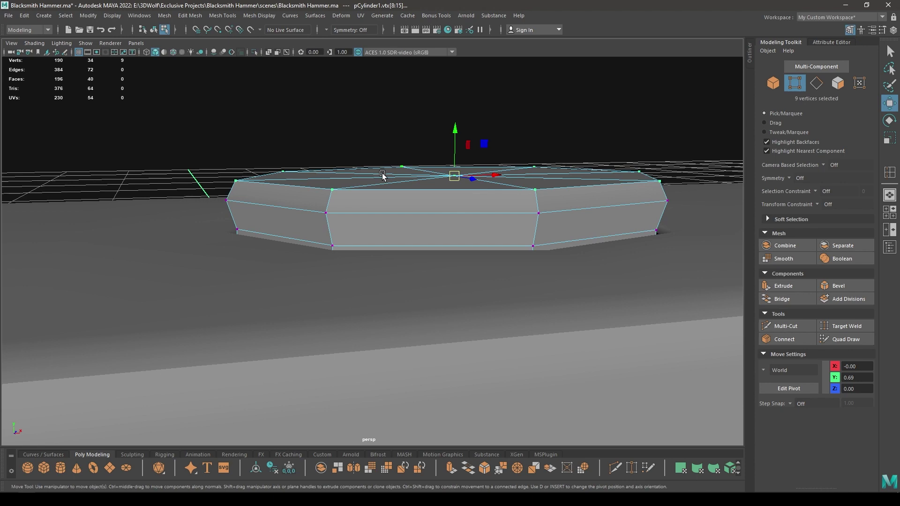
right_click_drag(381, 156, 402, 144)
left_click(469, 280)
left_click_drag(469, 281, 373, 195, "alt")
left_click(364, 214)
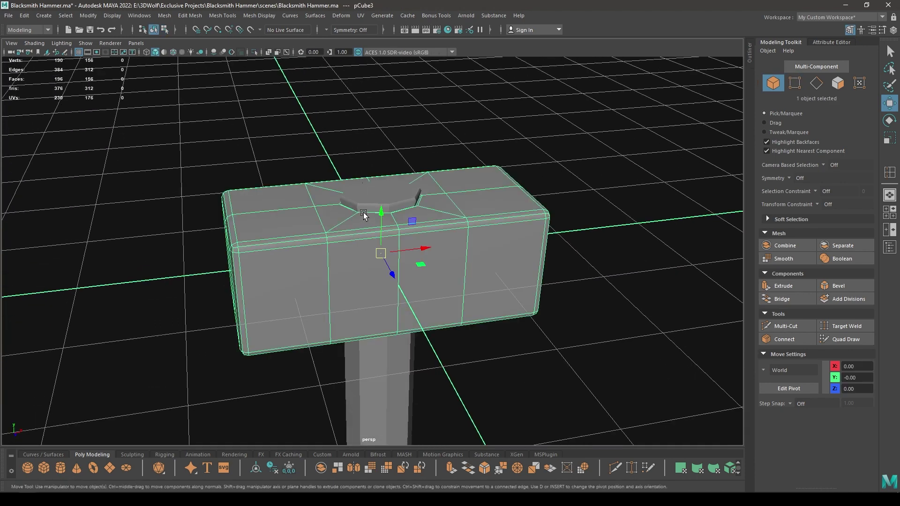
left_click(557, 175)
left_click_drag(534, 284, 341, 253, "alt")
Turn on wireframe on shaded and insert four edge loops spaced along the handle below the block.
key("space")
middle_click_drag(354, 255, 334, 145, "alt")
right_click_drag(371, 178, 351, 187, "alt")
middle_click_drag(351, 188, 340, 85, "alt")
right_click_drag(375, 276, 402, 289, "alt")
left_click(372, 281)
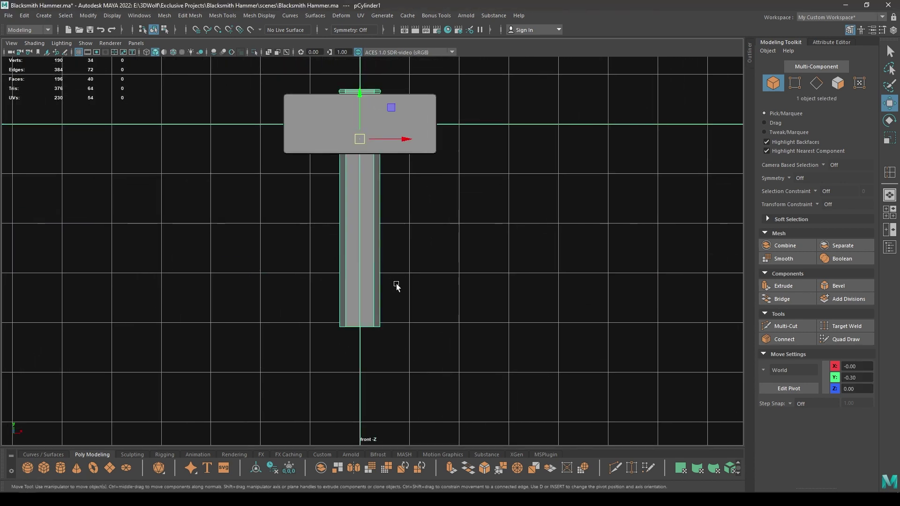
scroll(396, 283, "up", 1)
left_click(171, 53)
mouse_move(550, 224)
right_mouse_down("shift")
mouse_move(544, 430)
mouse_move(526, 288)
mouse_move(514, 244)
mouse_move(499, 237)
right_mouse_up("shift")
left_click(357, 181)
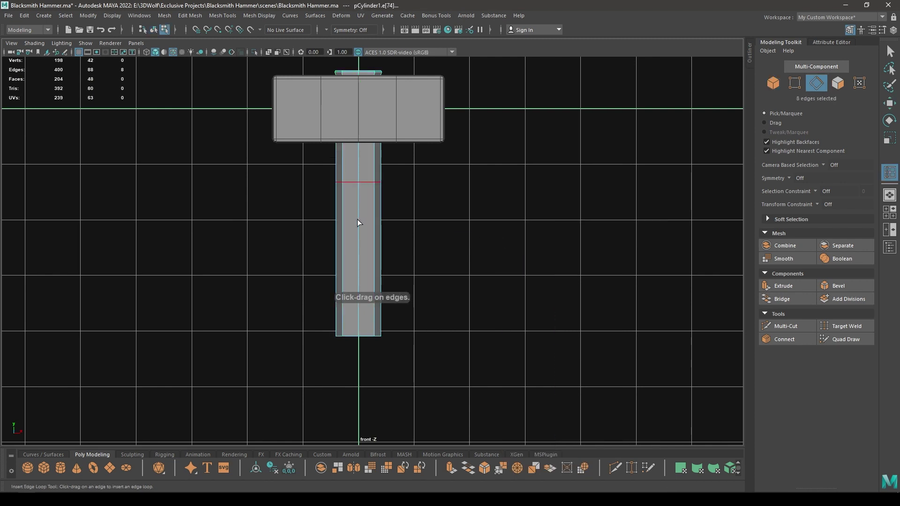
left_click(356, 316)
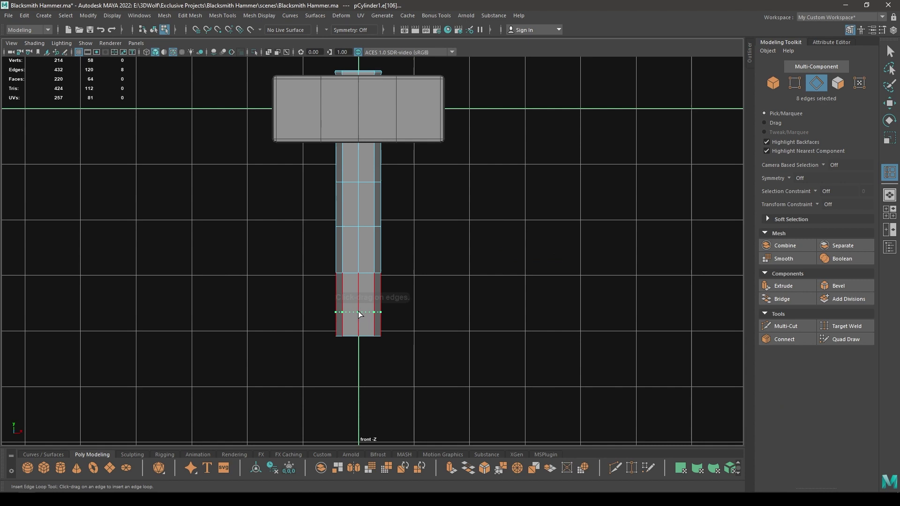
key("w")
Scale the vertices of the two lower handle loops slightly inward, with the lowest loop at about 0.93 in X and Z.
right_click_drag(431, 185, 387, 193)
scroll(387, 192, "up", 2)
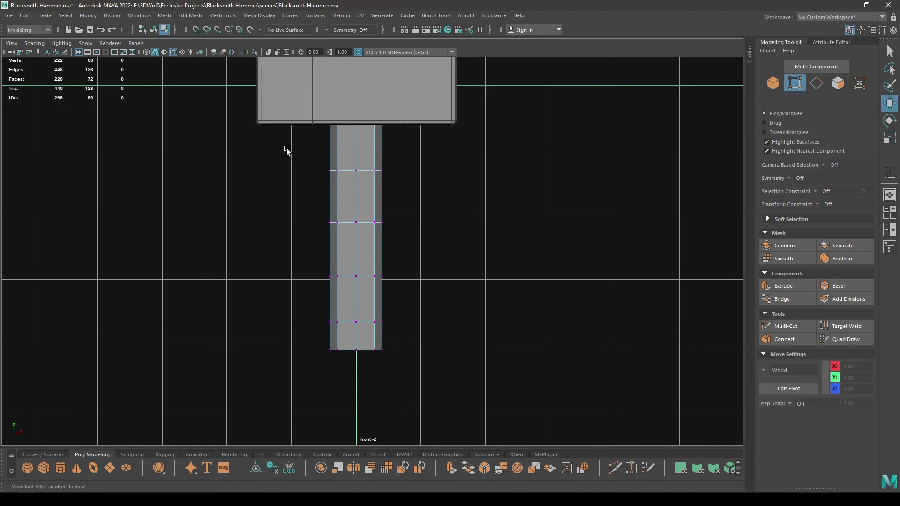
left_click_drag(334, 280, 415, 313)
key("r")
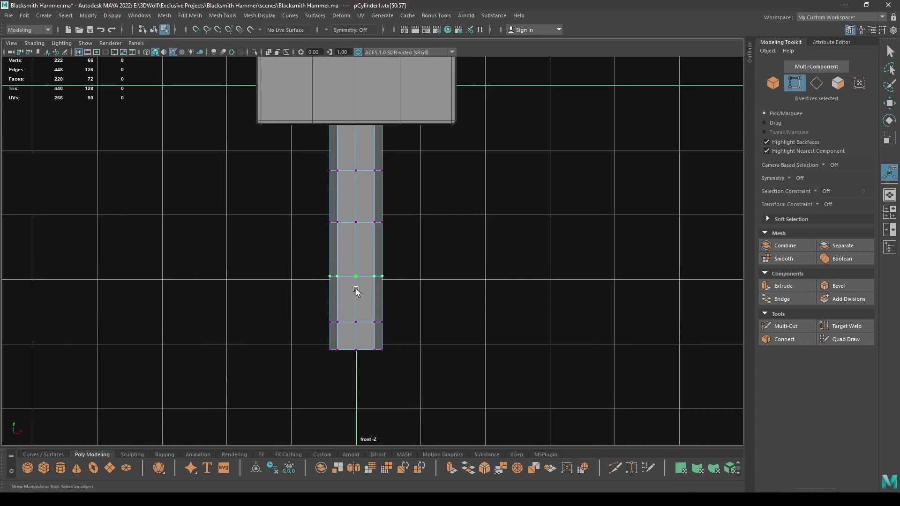
left_click_drag(359, 276, 428, 334)
left_click_drag(355, 329, 354, 328)
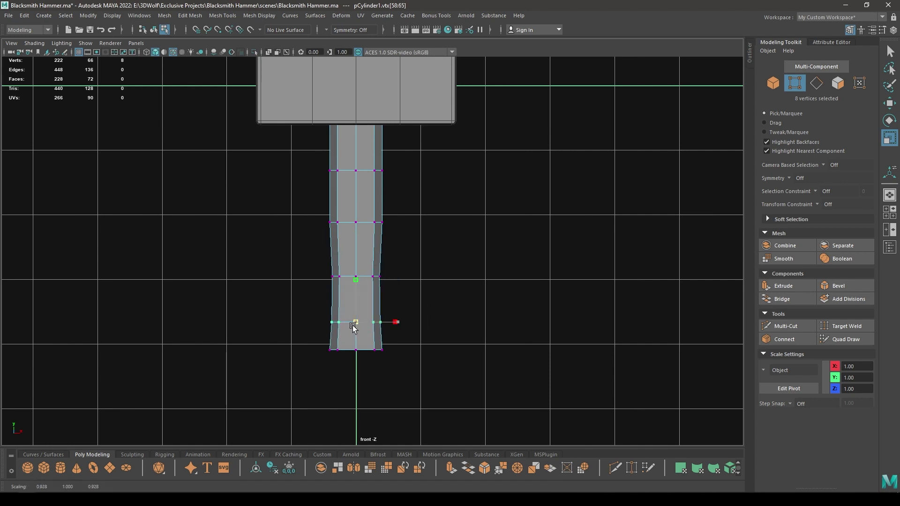
Scale the two upper handle loops slightly inward, readjust the lowest loop's width, and return to object mode.
left_click_drag(301, 182, 355, 226)
left_click_drag(322, 155, 412, 183)
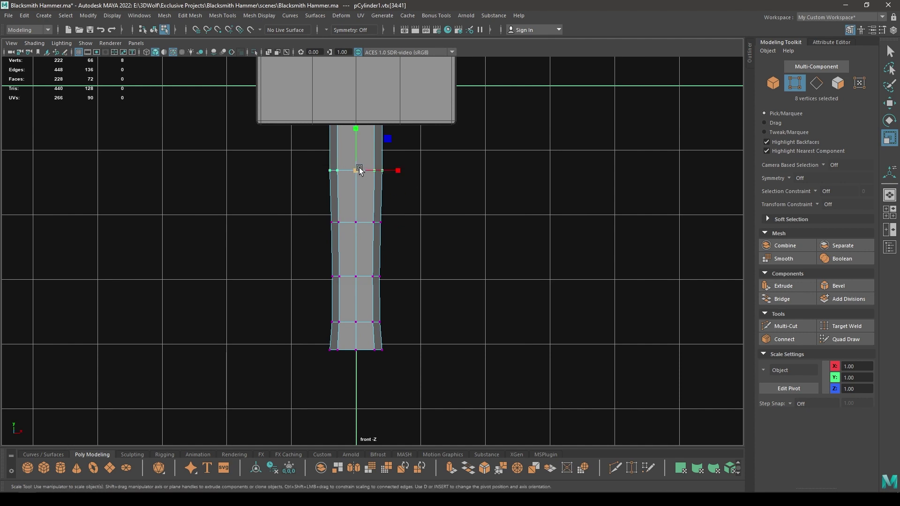
left_click_drag(357, 169, 354, 168)
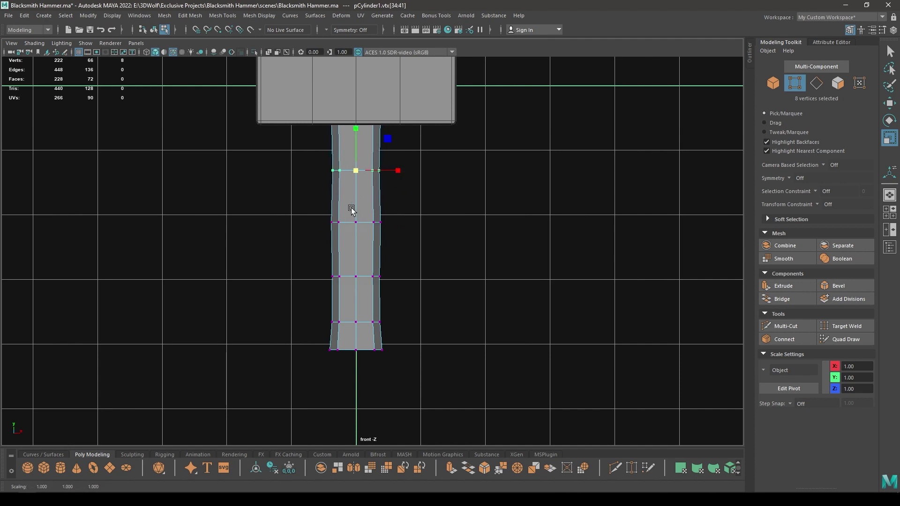
left_click_drag(321, 305, 355, 321)
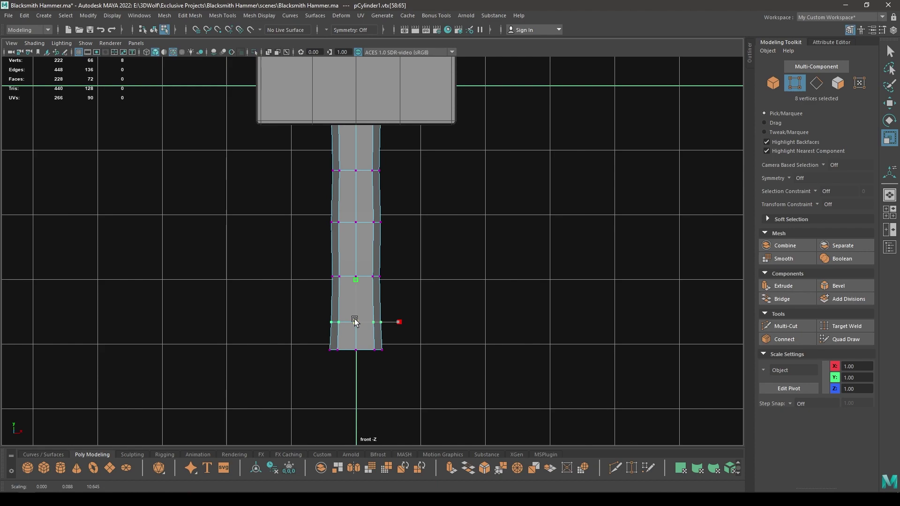
key("w")
left_click_drag(370, 225, 438, 247, "alt")
right_click_drag(385, 252, 443, 220)
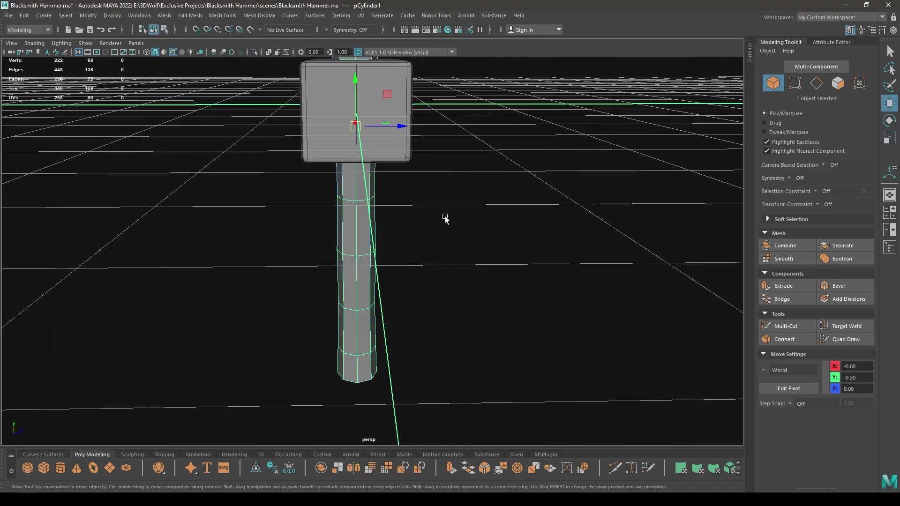
Bevel the rim edge loop at the handle's bottom end with a fraction of 0.3.
left_click(446, 220)
left_click_drag(441, 281, 361, 271, "alt")
left_click(348, 291)
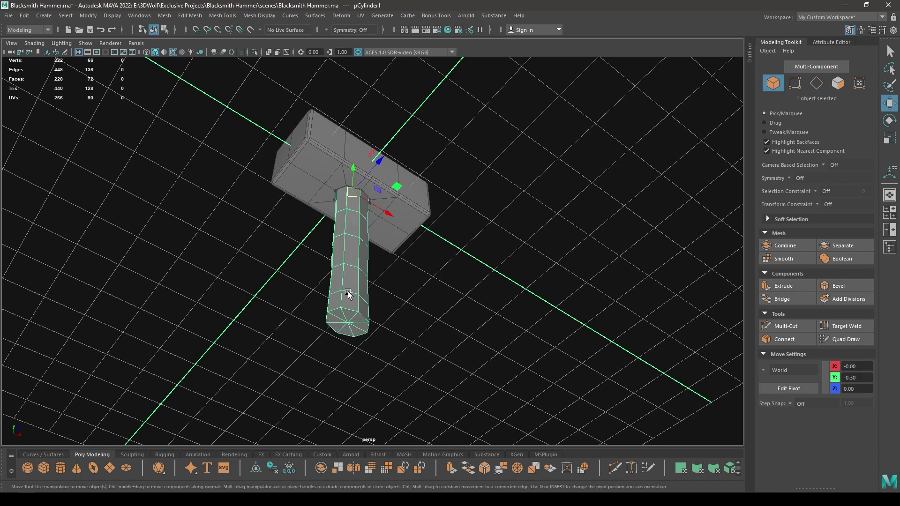
right_click_drag(365, 332, 421, 455)
right_click_drag(411, 239, 410, 200)
left_click_drag(438, 235, 402, 312, "alt")
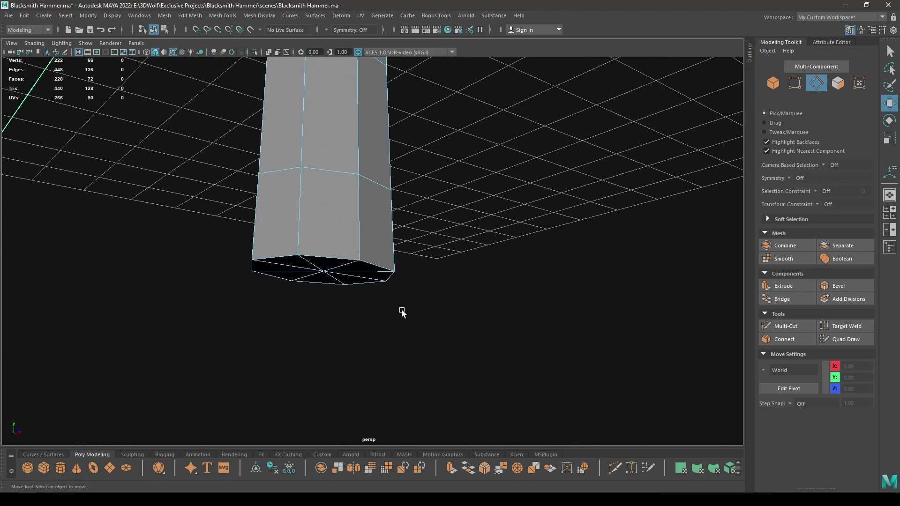
double_click(339, 249)
left_click_drag(344, 290, 352, 256, "alt")
right_click_drag(350, 195, 384, 195, "shift")
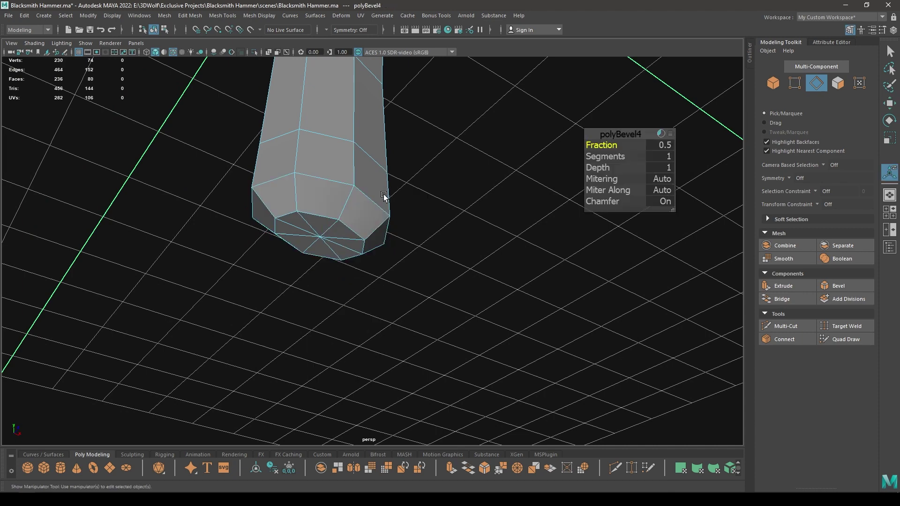
left_click_drag(383, 197, 597, 141, "alt")
left_click_drag(539, 225, 455, 143, "alt")
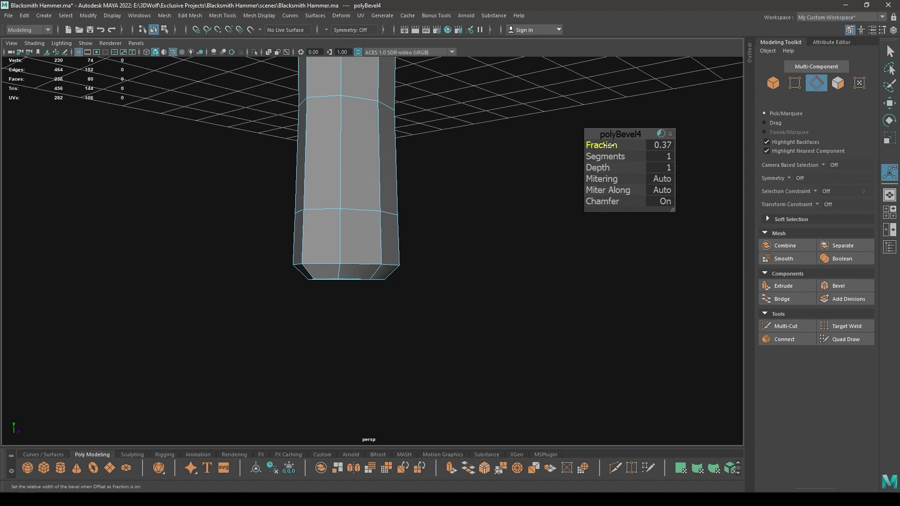
left_click_drag(614, 145, 496, 167)
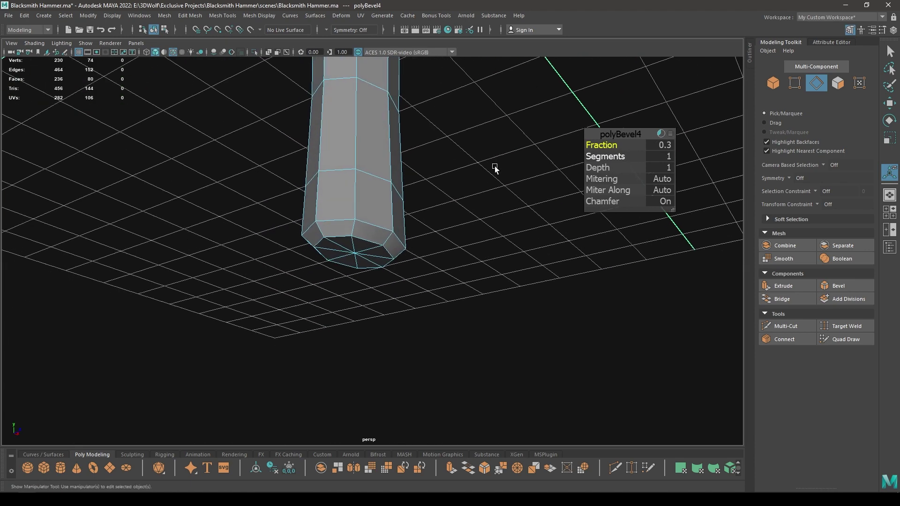
Bevel the edge loop just above the handle's bottom chamfer with a fraction of 0.37 and 2 segments.
key("w")
double_click(364, 222)
right_click_drag(364, 224, 427, 205, "shift")
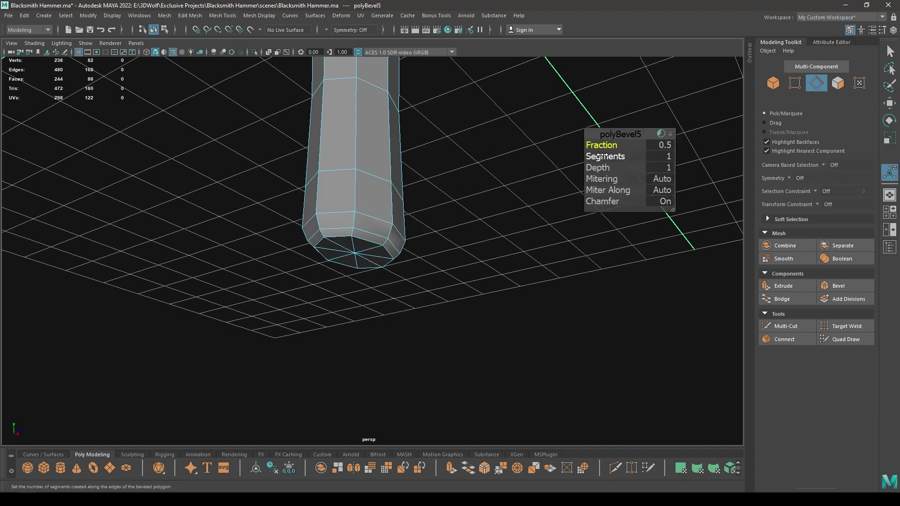
mouse_move(603, 156)
left_mouse_down()
mouse_move(628, 154)
mouse_move(601, 147)
left_mouse_up()
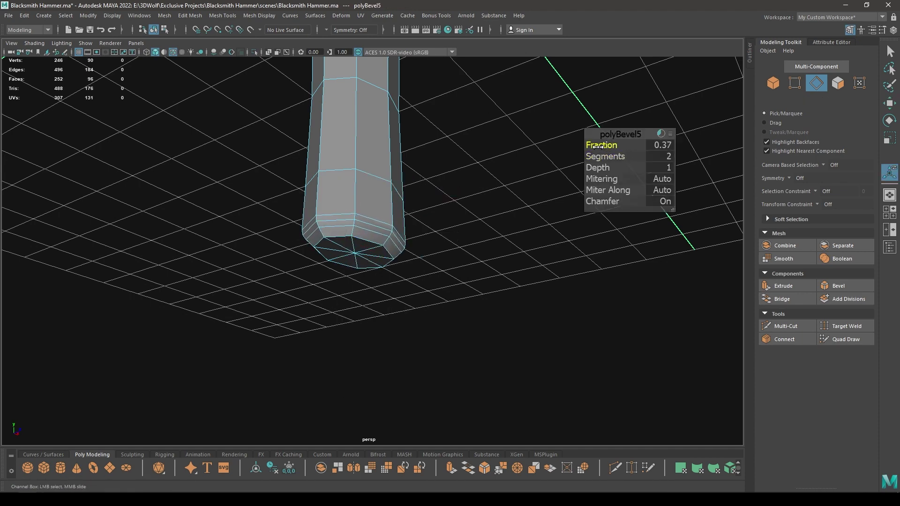
key("w")
Bevel the top rim of the handle's protruding end with a fraction of 0.35 and 2 segments.
right_click_drag(327, 189, 364, 176)
left_click(494, 227)
left_click_drag(398, 96, 381, 173, "alt")
middle_click_drag(381, 173, 415, 285, "alt")
right_click_drag(415, 284, 411, 439, "alt")
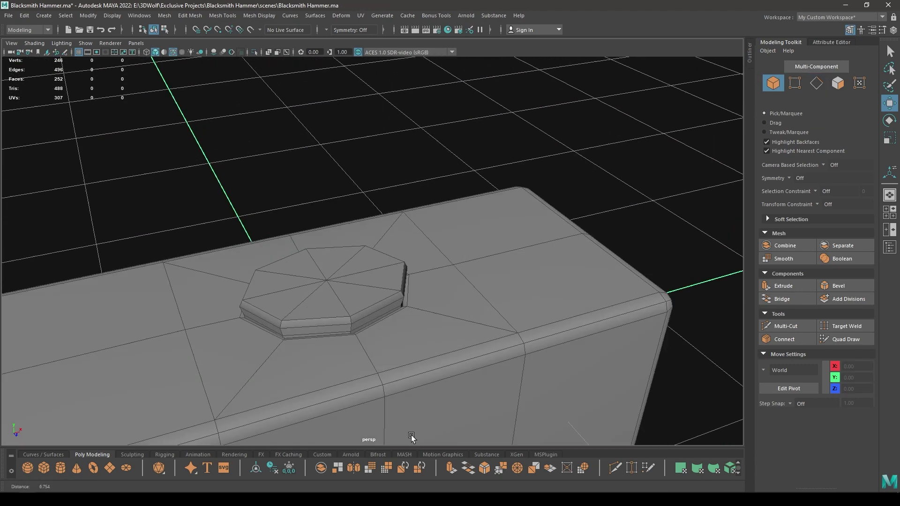
left_click_drag(291, 328, 319, 289, "alt")
right_click_drag(319, 289, 348, 266, "alt")
left_click(349, 266)
left_click_drag(348, 265, 411, 207, "alt")
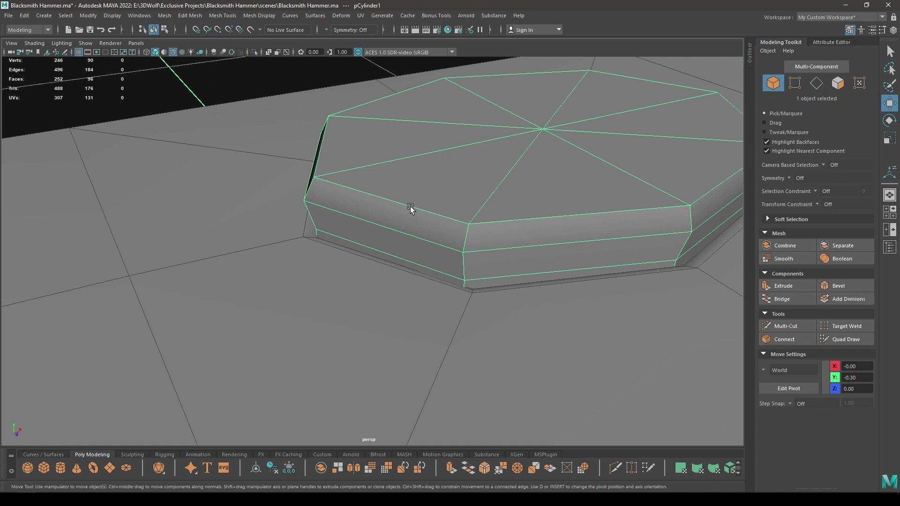
right_click_drag(458, 214, 475, 205)
double_click(440, 203)
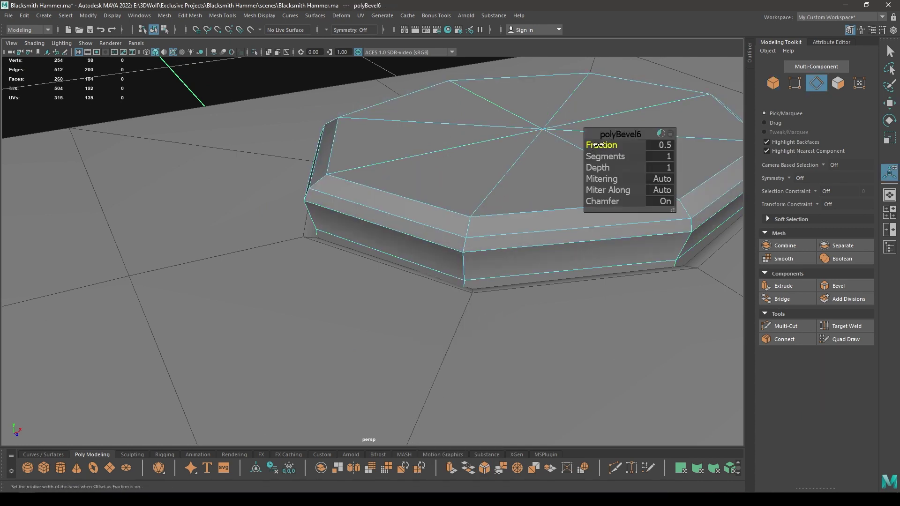
left_click_drag(598, 145, 615, 157)
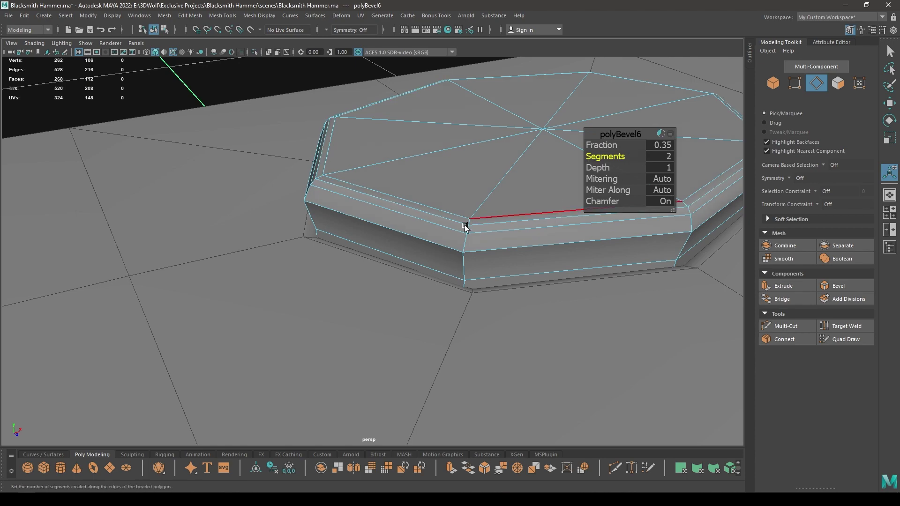
Bevel the handle's edge loop just above the block with a fraction of 0.24 and 2 segments, then return to object mode.
left_click_drag(465, 227, 458, 213, "alt")
key("w")
double_click(425, 191)
right_click_drag(425, 189, 466, 195)
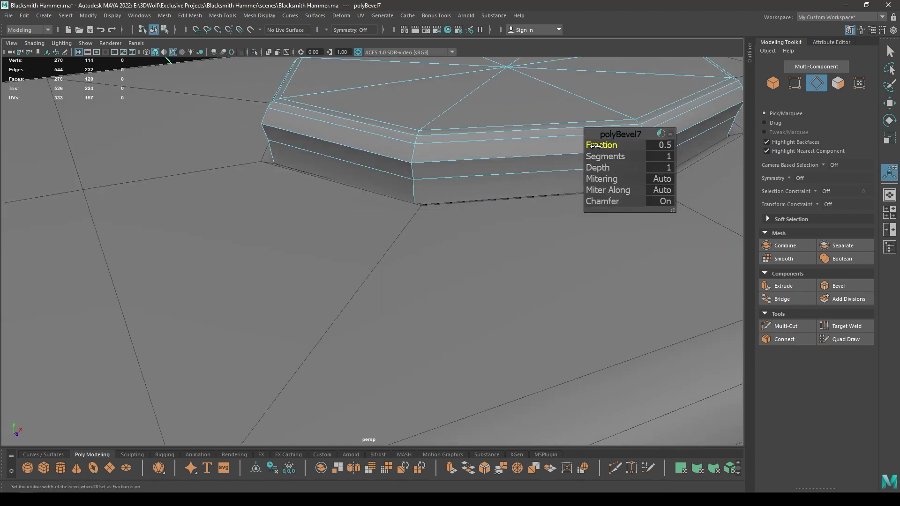
mouse_move(595, 146)
left_mouse_down()
mouse_move(577, 146)
mouse_move(603, 155)
mouse_move(601, 146)
left_mouse_up()
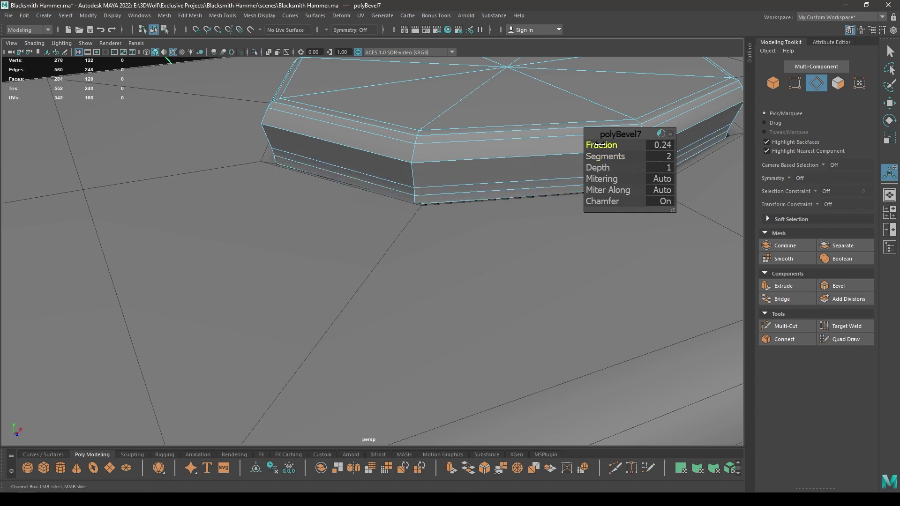
key("w")
right_click_drag(469, 159, 503, 140)
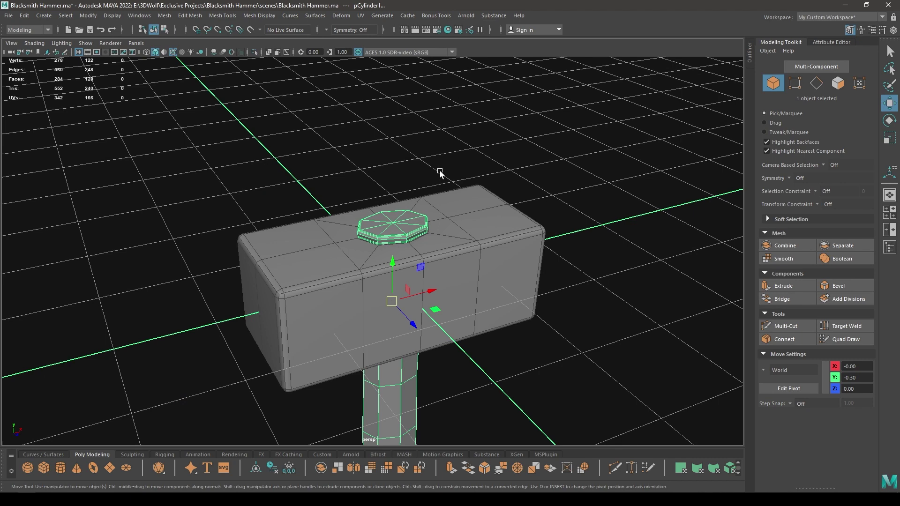
Show the handle and the block in smooth mesh preview and hide the wireframe on shaded objects.
key("3")
left_click(576, 171)
left_click_drag(413, 234, 382, 408, "alt")
scroll(382, 408, "up", 3)
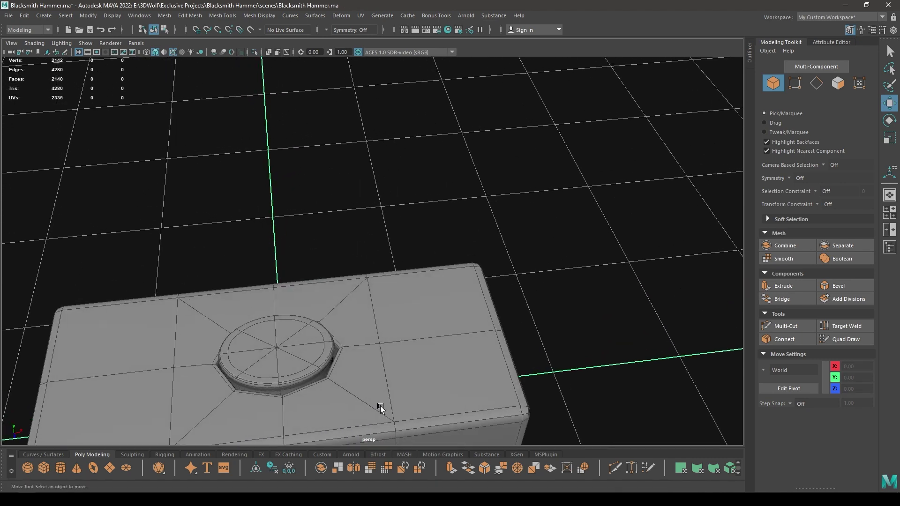
middle_click_drag(382, 408, 414, 280, "alt")
scroll(414, 281, "up", 3)
left_click(370, 282)
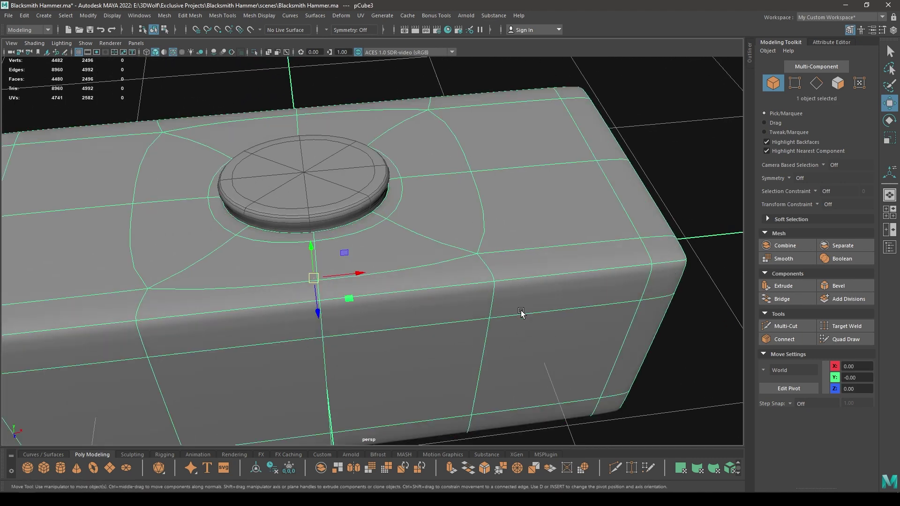
left_click(681, 208)
left_click(173, 51)
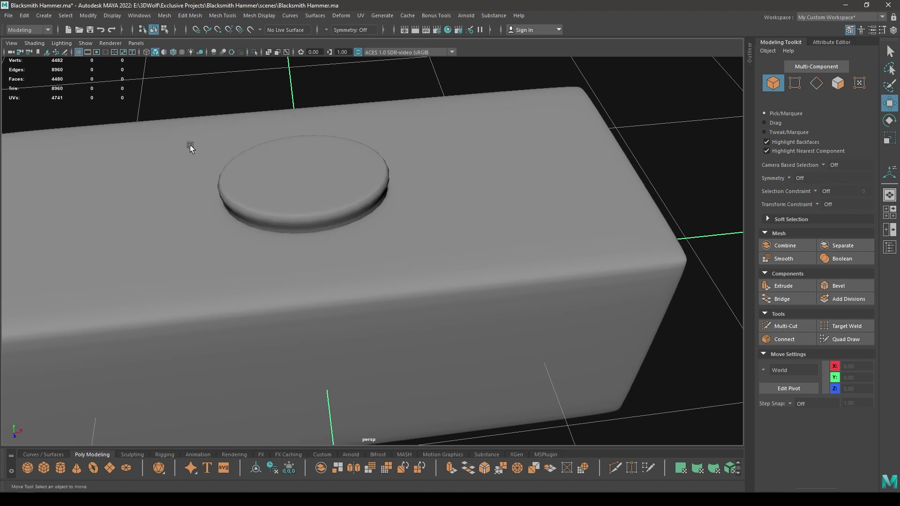
Lower the handle slightly within the block to a Y position of -0.32.
mouse_move(190, 145)
left_mouse_down("alt")
mouse_move(254, 174)
mouse_move(239, 161)
mouse_move(231, 215)
mouse_move(271, 241)
left_mouse_up("alt")
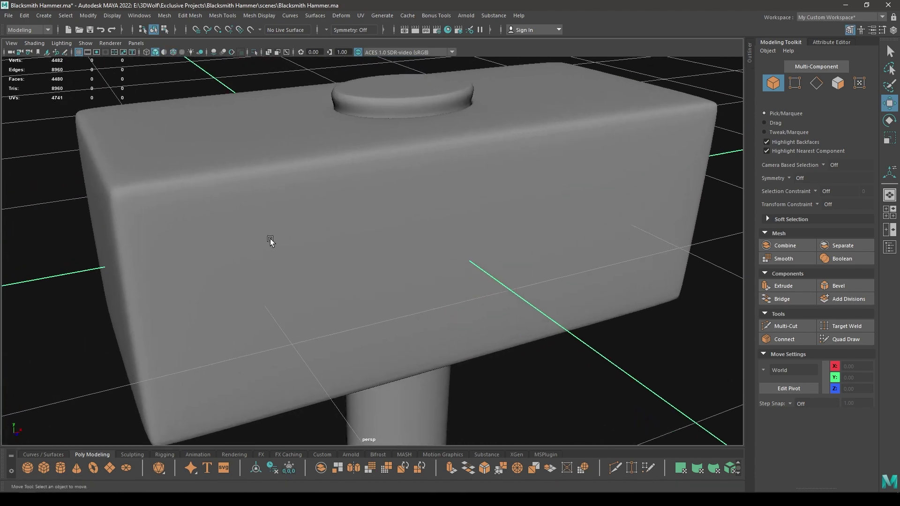
left_click(364, 104)
left_click_drag(401, 218, 400, 220)
left_click(611, 377)
Scale the handle uniformly by a small amount to adjust its fit in the block's hole.
left_click_drag(596, 353, 424, 263, "alt")
left_click(408, 201)
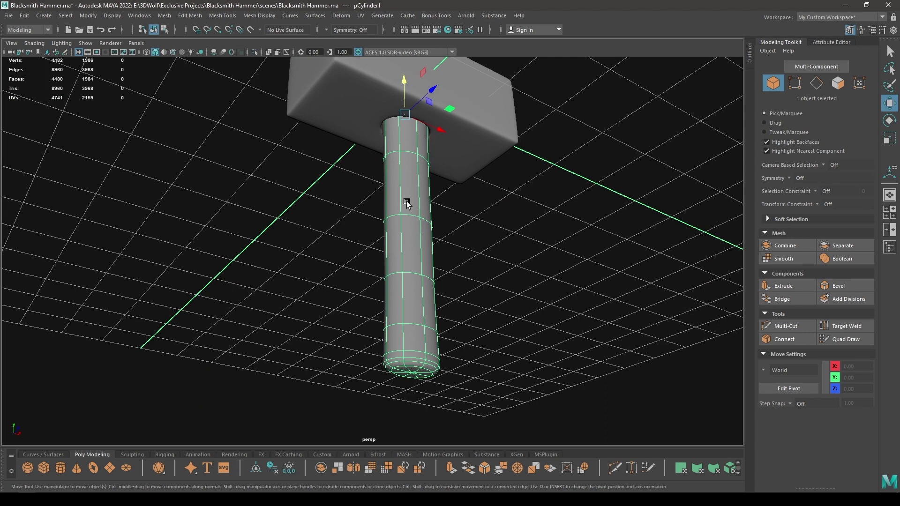
left_click_drag(424, 177, 401, 210, "alt")
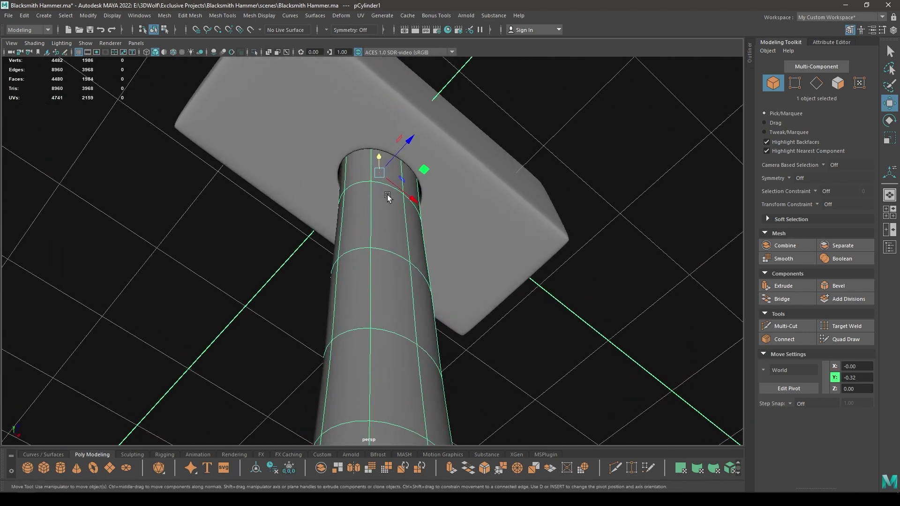
key("r")
left_click_drag(381, 174, 360, 202)
key("w")
Lower the handle's protruding cap toward the block's top face by moving the handle to Y -0.33.
right_click_drag(360, 202, 382, 287, "alt")
middle_click_drag(381, 287, 385, 304, "alt")
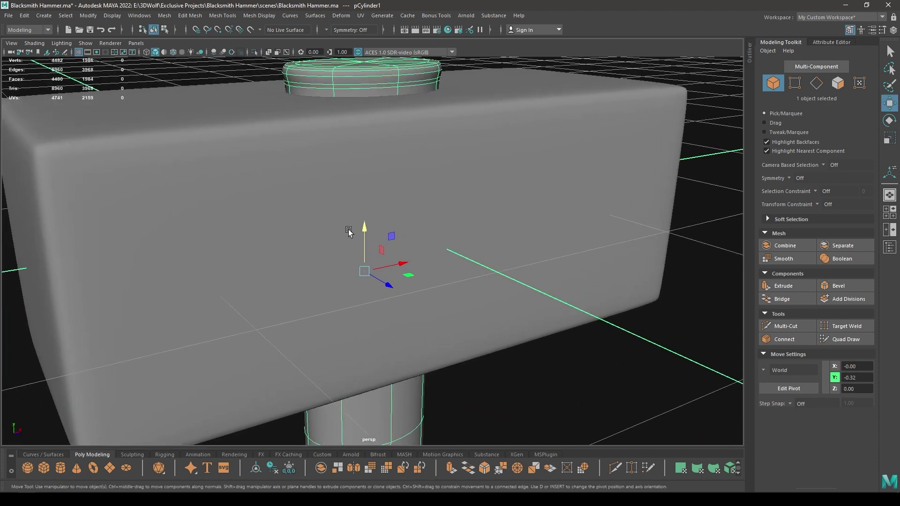
left_click_drag(364, 229, 365, 305)
left_click(696, 315)
left_click_drag(511, 322, 583, 307, "alt")
left_click(488, 225)
left_click_drag(470, 224, 380, 192, "alt")
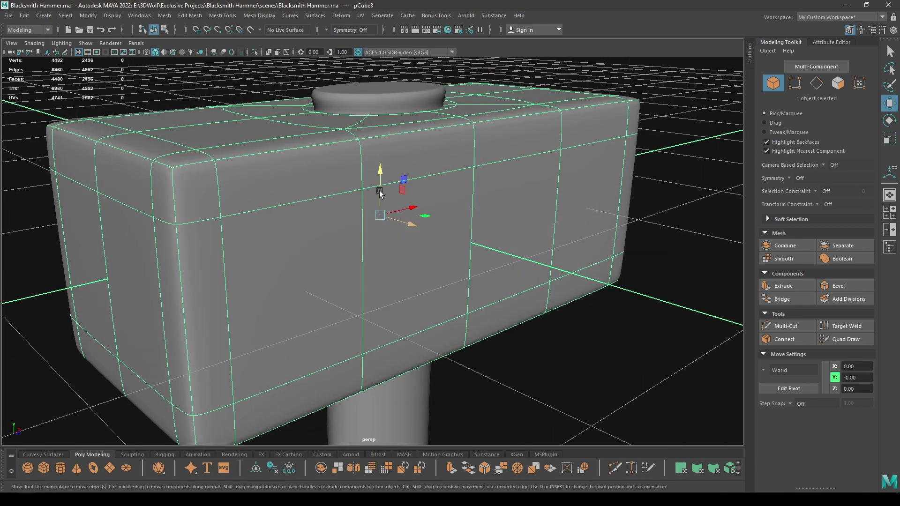
left_click(389, 108)
left_click_drag(382, 224, 378, 237)
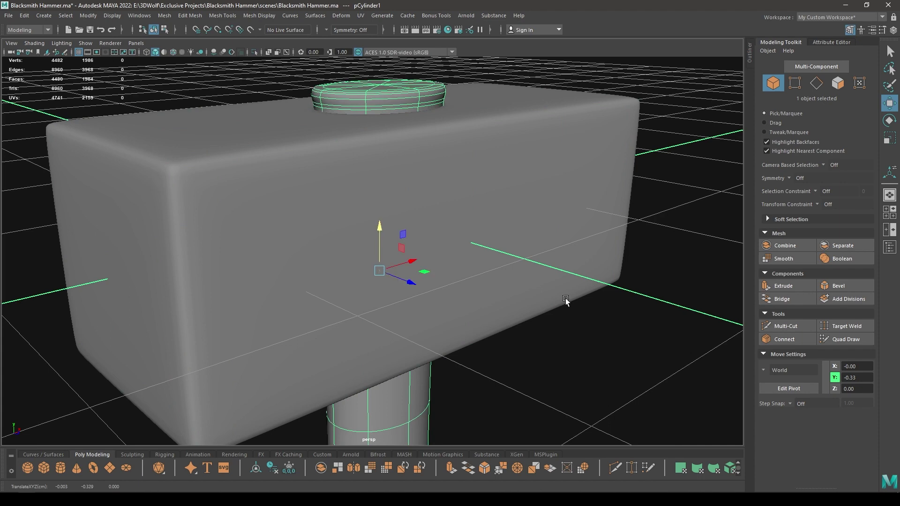
left_click(623, 366)
Lower the handle a little further through the block to Y -0.35.
left_click_drag(623, 366, 291, 251, "alt")
left_click(277, 285)
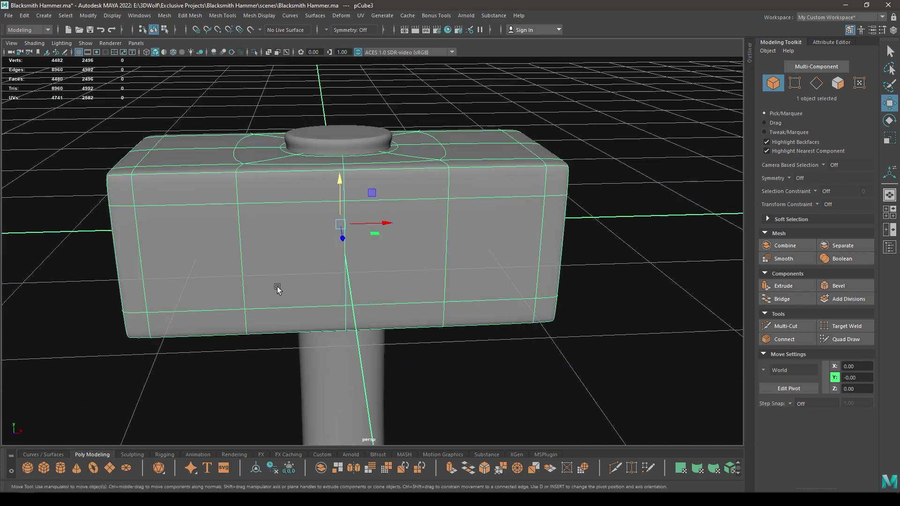
left_click_drag(277, 285, 359, 169, "alt")
left_click(365, 205)
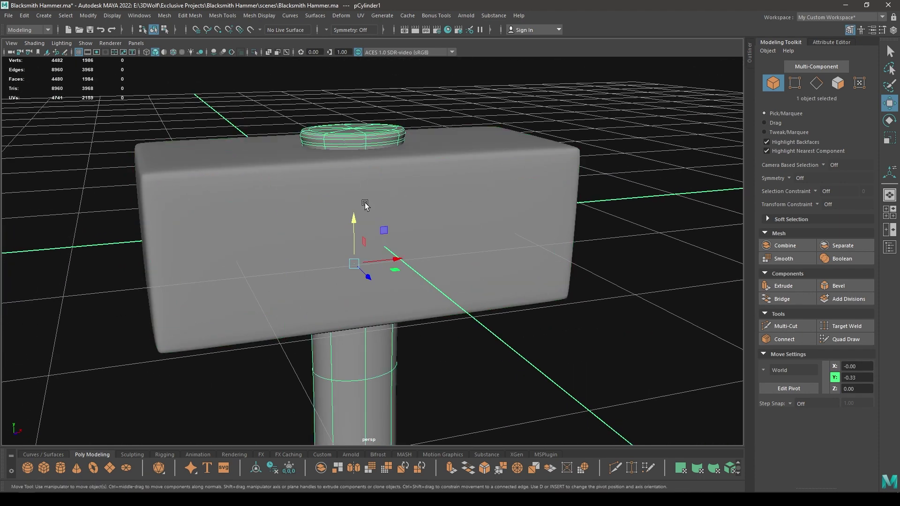
left_click(659, 280)
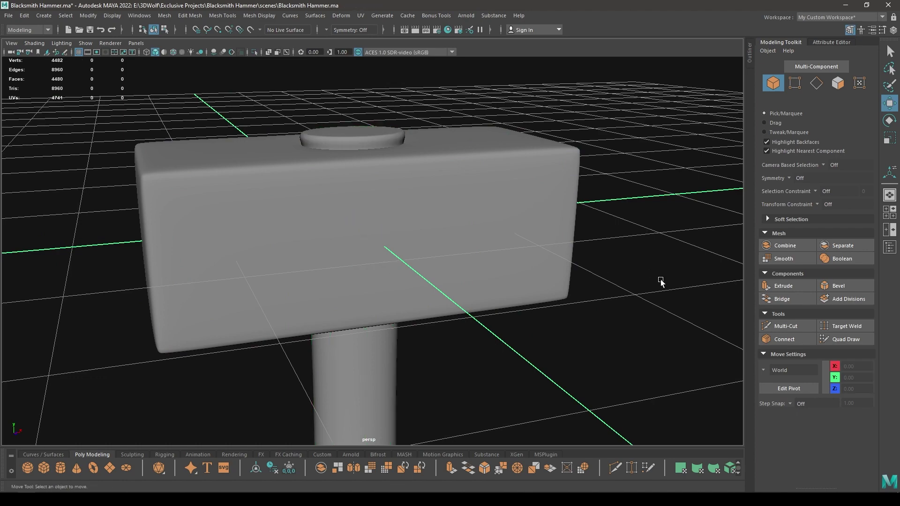
left_click_drag(659, 281, 470, 384, "alt")
left_click(382, 315)
Turn off the handle's smooth preview and delete every second spoke edge on its top cap.
key("1")
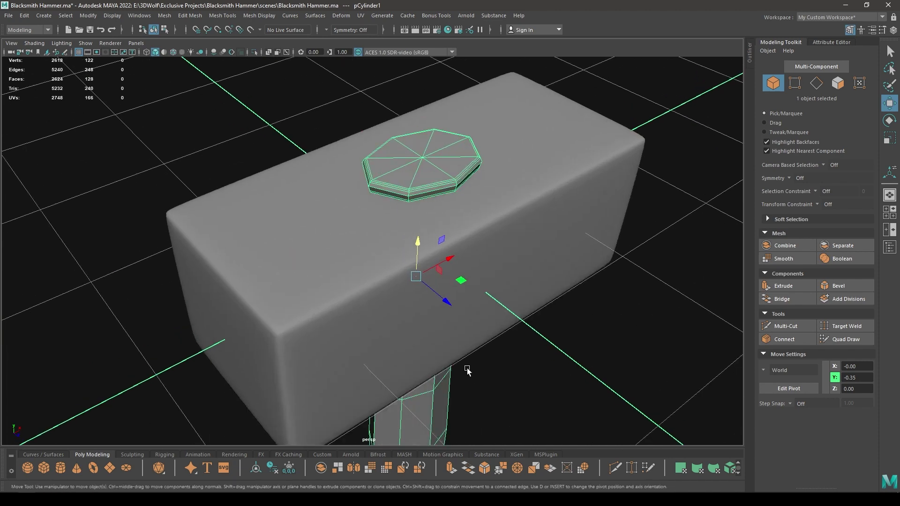
scroll(418, 205, "up", 3)
middle_click_drag(418, 205, 393, 283, "alt")
scroll(393, 267, "up", 2)
key("F10")
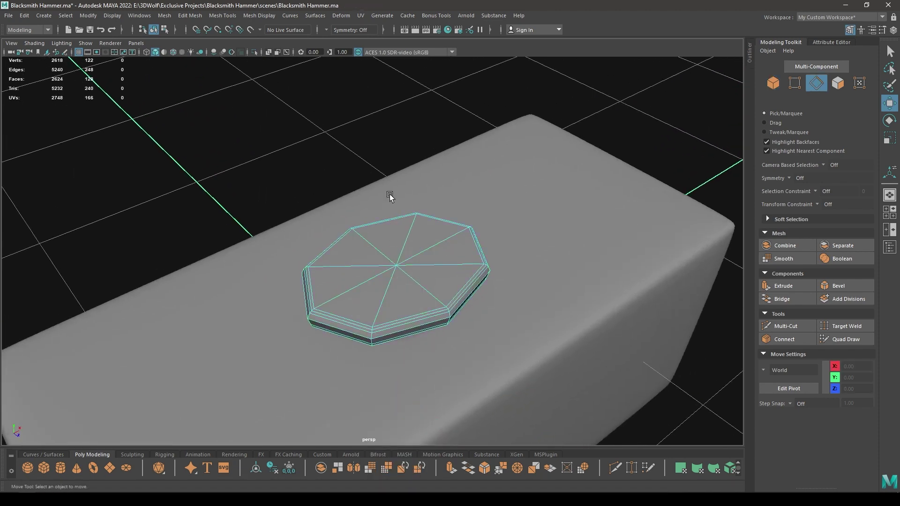
left_click(405, 242)
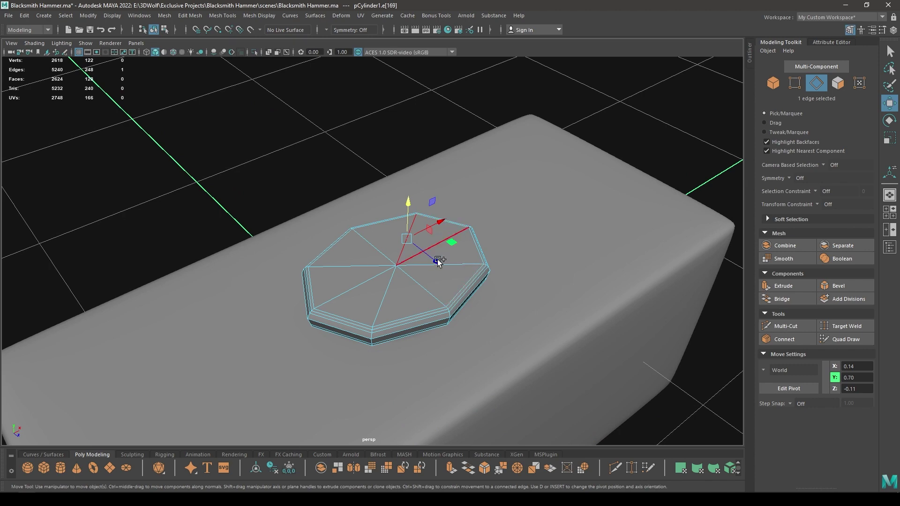
left_click(454, 265, "shift")
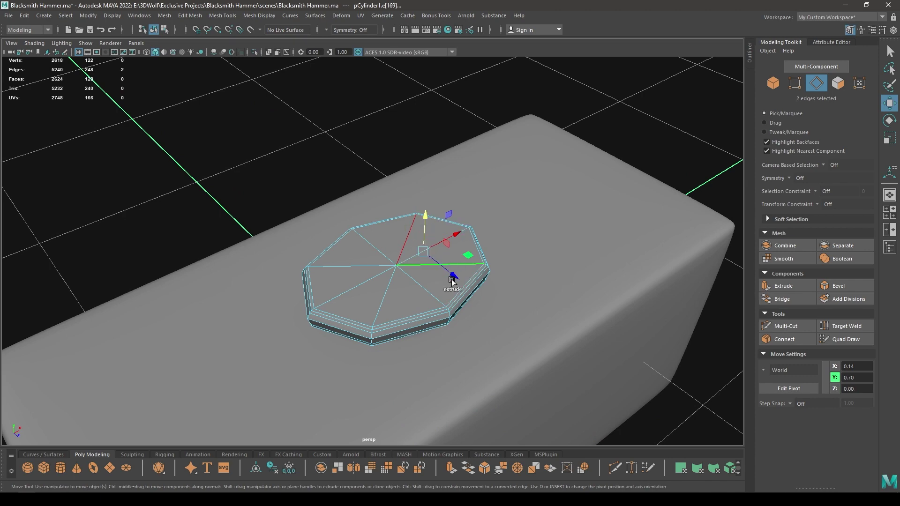
left_click(381, 303, "shift")
left_click(342, 275, "shift")
right_click_drag(418, 251, 416, 267, "shift")
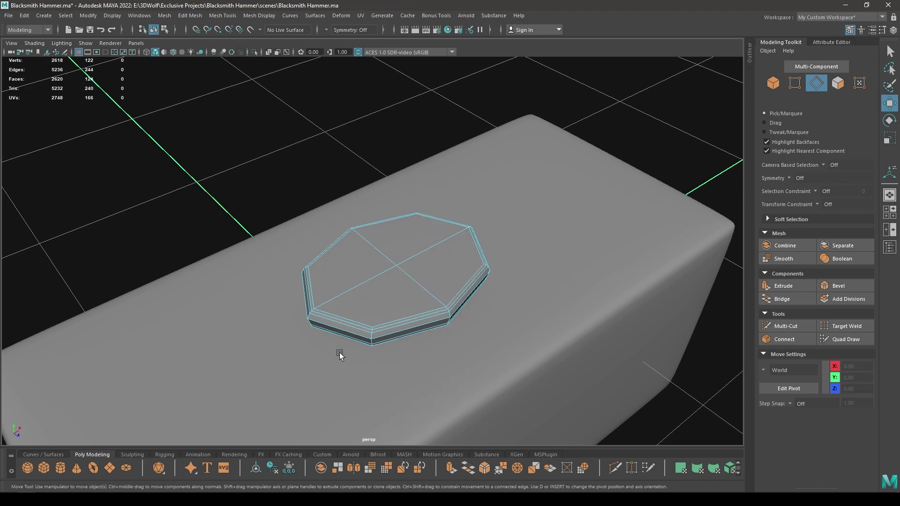
Delete every second spoke edge on the handle's bottom cap and turn its smooth preview back on in object mode.
left_click_drag(337, 356, 392, 207, "alt")
left_click(336, 194)
left_click(393, 243, "shift")
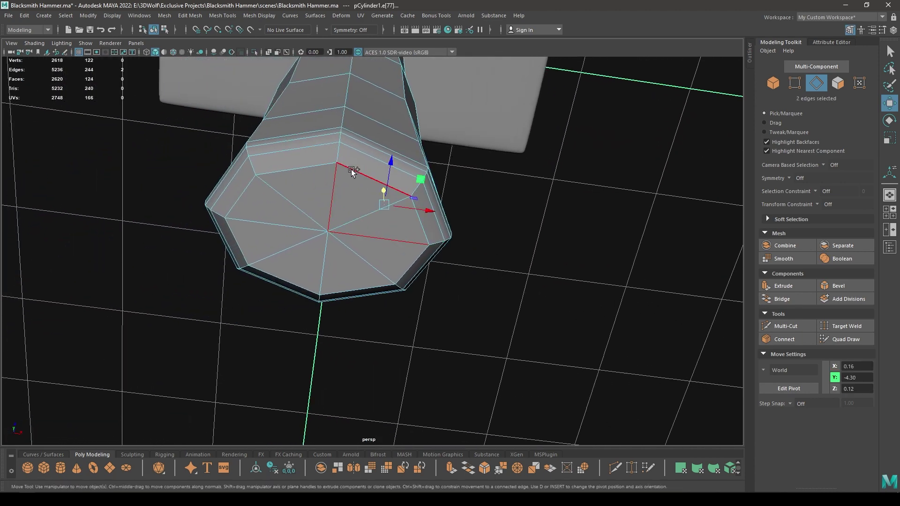
left_click(316, 269, "shift")
right_click_drag(272, 216, 287, 215, "shift")
key("3")
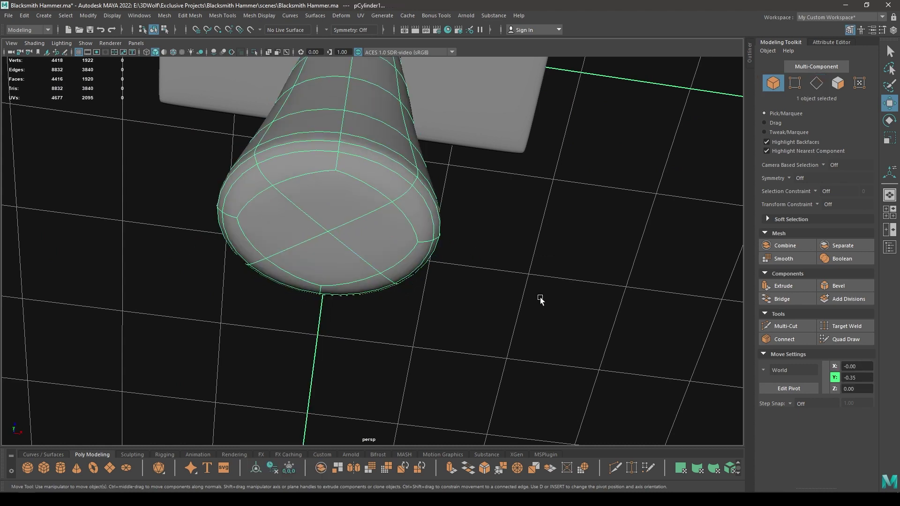
left_click(540, 298)
Apply the Smooth operation to the block and the handle together, then deselect them.
right_click_drag(478, 382, 375, 155, "alt")
left_click_drag(375, 154, 388, 227, "alt")
middle_click_drag(388, 227, 384, 173, "alt")
left_click_drag(384, 174, 398, 233, "alt")
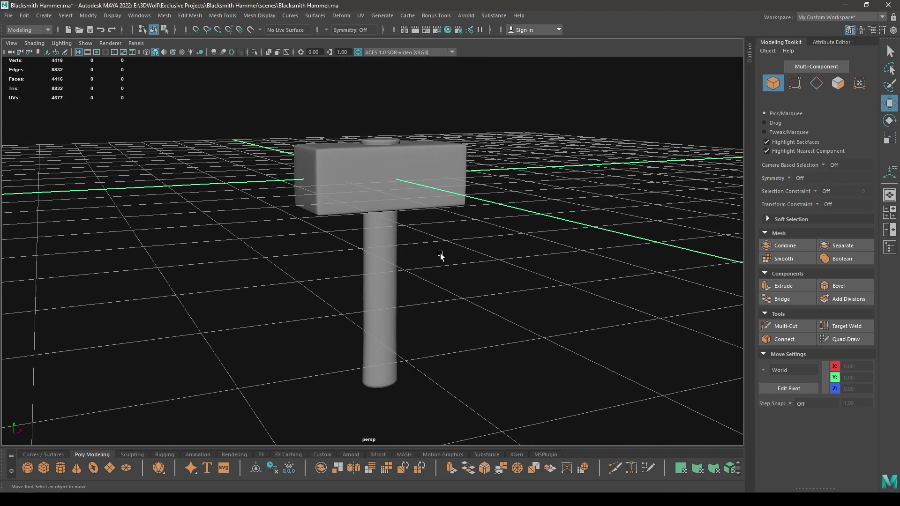
left_click_drag(514, 113, 279, 346)
right_click_drag(399, 239, 388, 294, "shift")
key("w")
right_click_drag(405, 177, 520, 117)
left_click(521, 117)
Select both the block and the handle and delete their construction history.
left_click_drag(519, 118, 500, 162, "alt")
right_click_drag(300, 154, 379, 209, "alt")
left_click(379, 208)
scroll(379, 208, "down", 5)
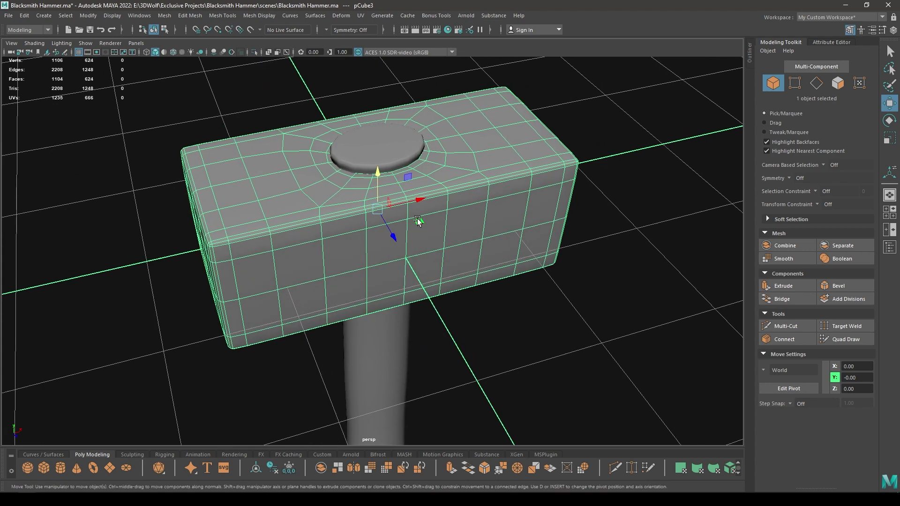
left_click(553, 296)
left_click_drag(571, 245, 243, 367)
scroll(453, 342, "down", 4)
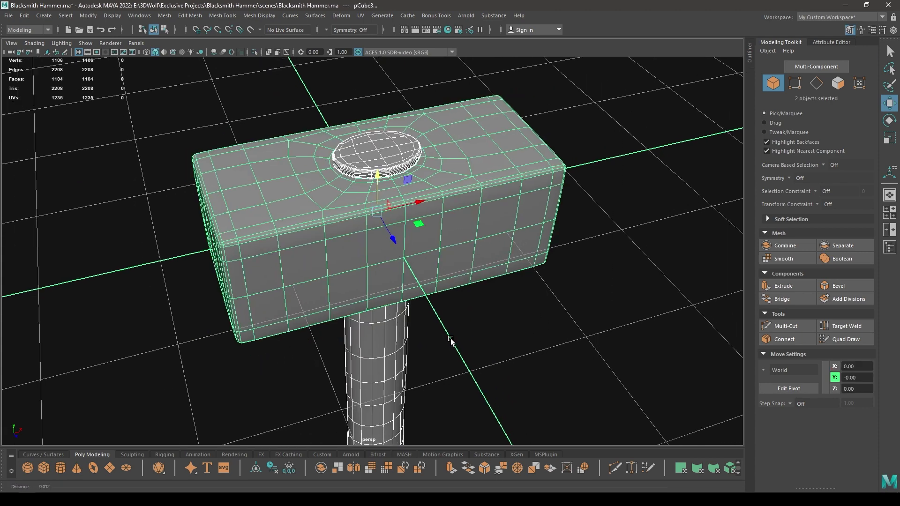
left_click(25, 16)
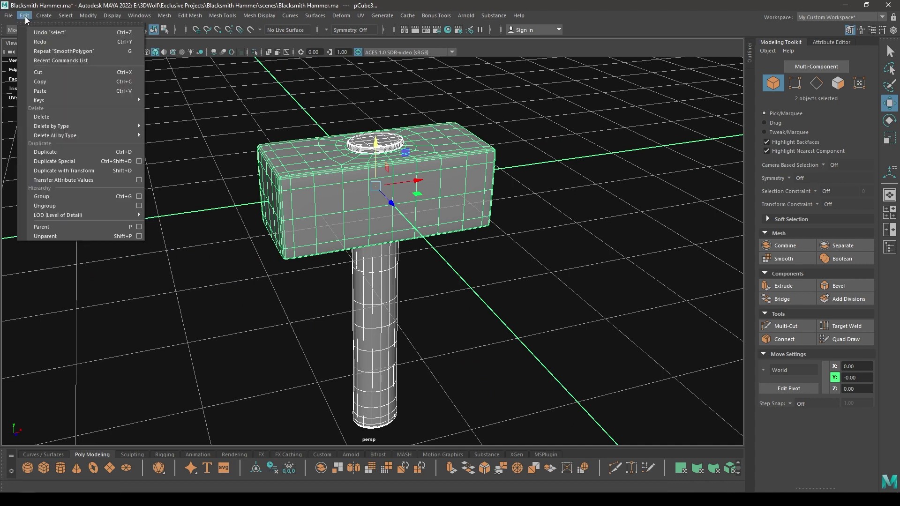
mouse_move(98, 128)
left_click(169, 125)
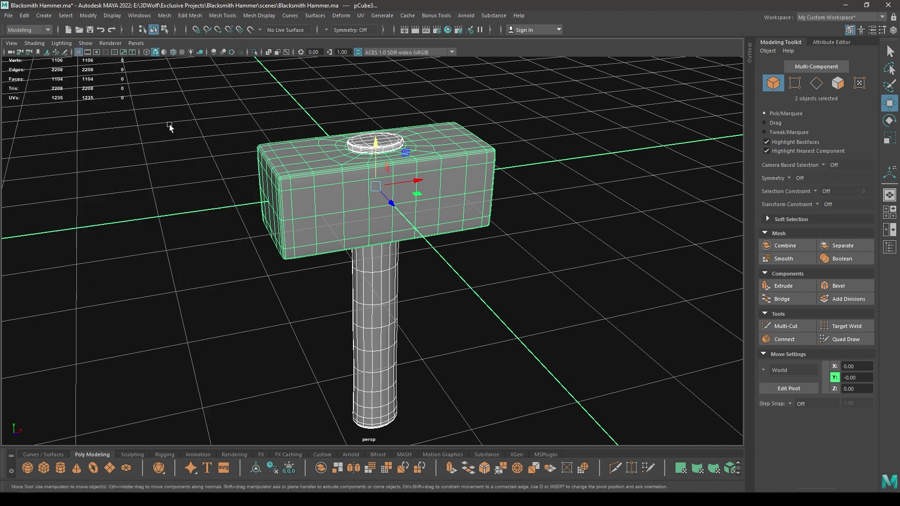
Export the selected block and handle as an OBJ file named Hammer_Basemesh in the project's scenes folder, then deselect them.
left_click(8, 15)
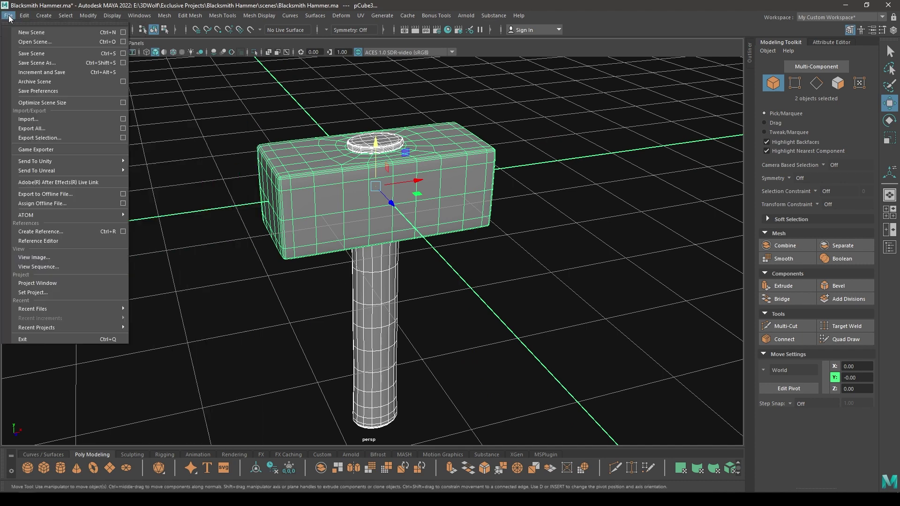
left_click(46, 138)
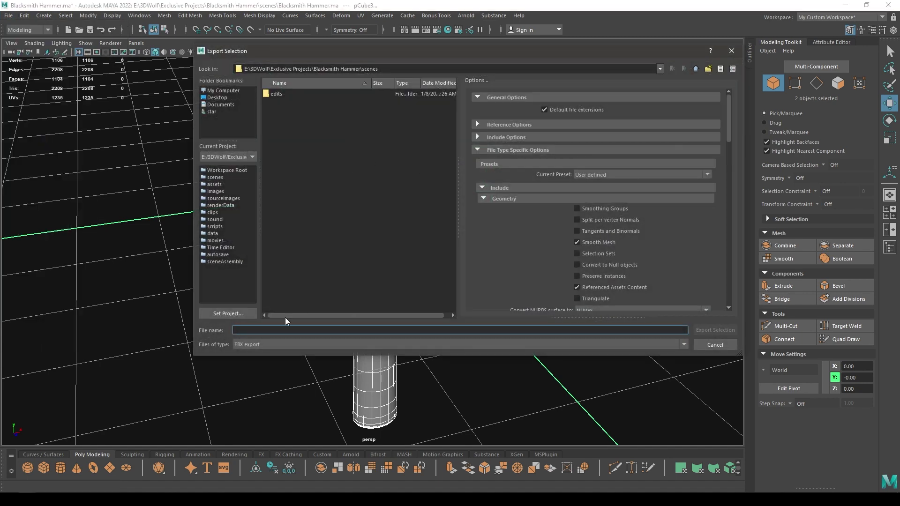
type("Hammer")
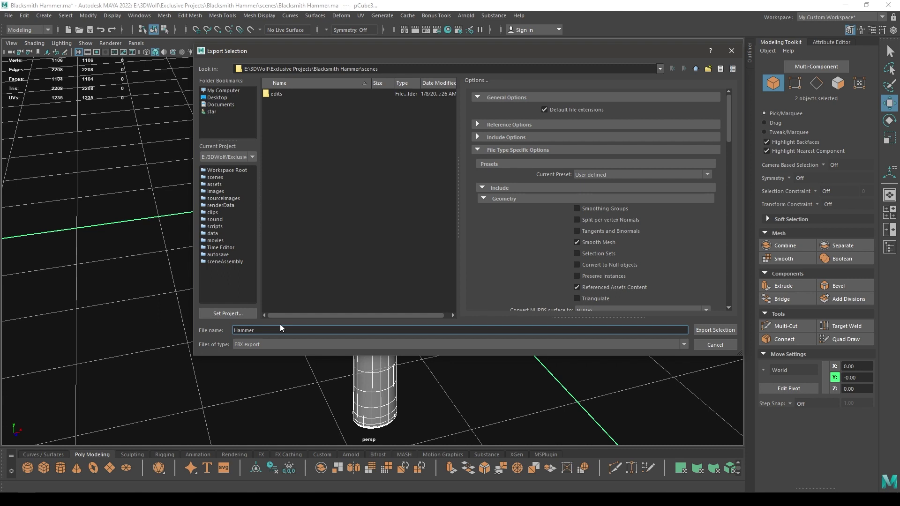
left_click(290, 344)
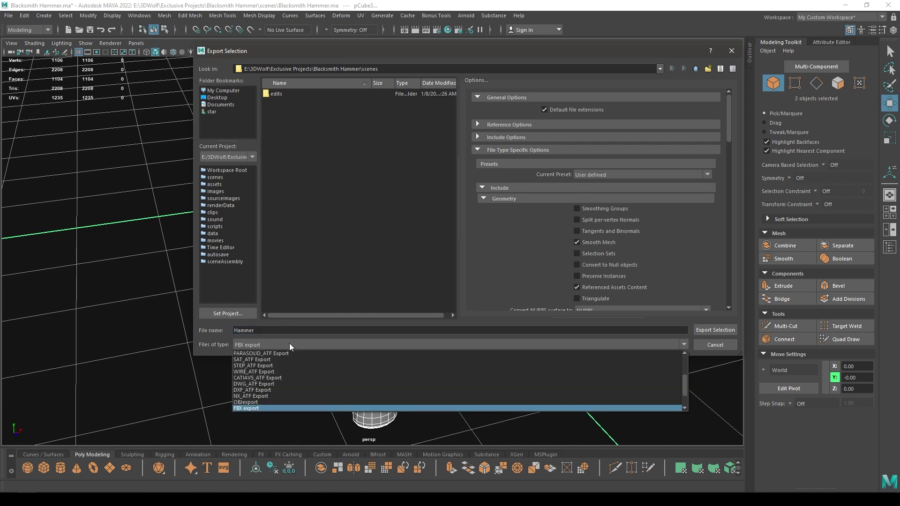
left_click(271, 403)
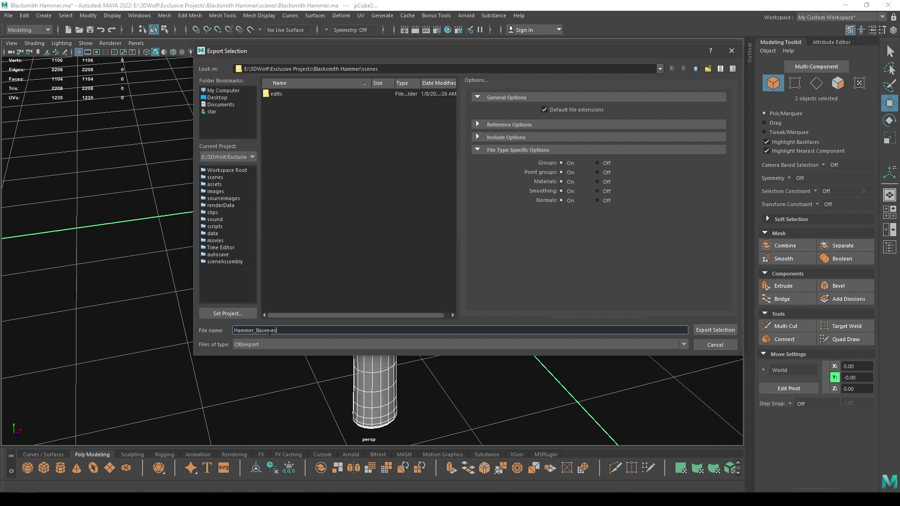
left_click(715, 330)
scroll(573, 288, "down", 4)
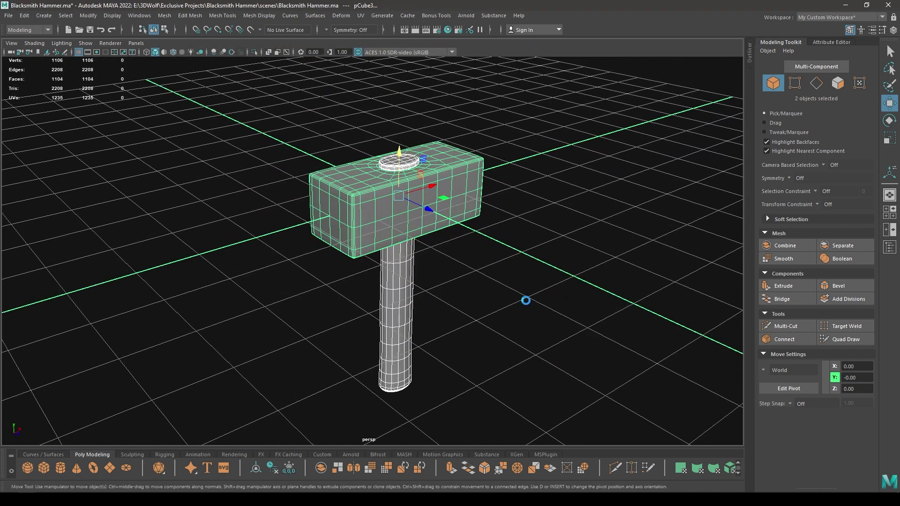
left_click(525, 300)
left_click_drag(526, 300, 421, 332, "alt")
scroll(421, 332, "down", 2)
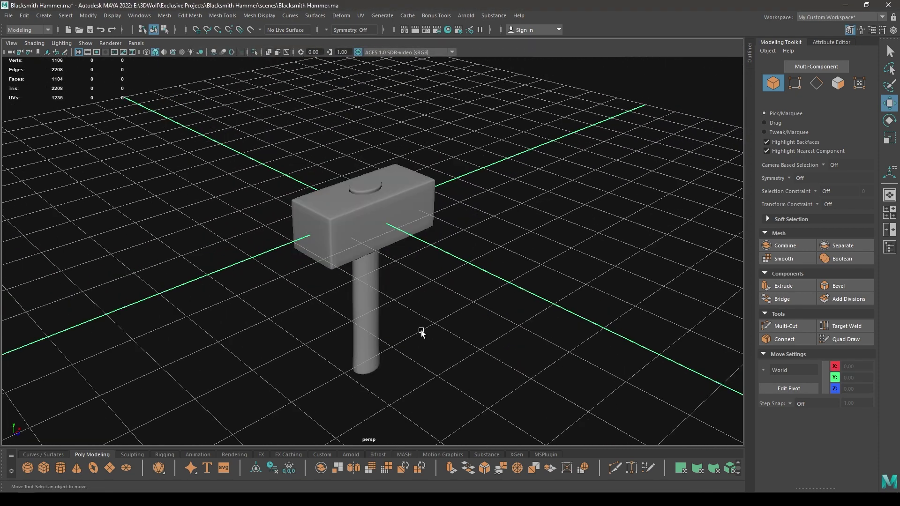